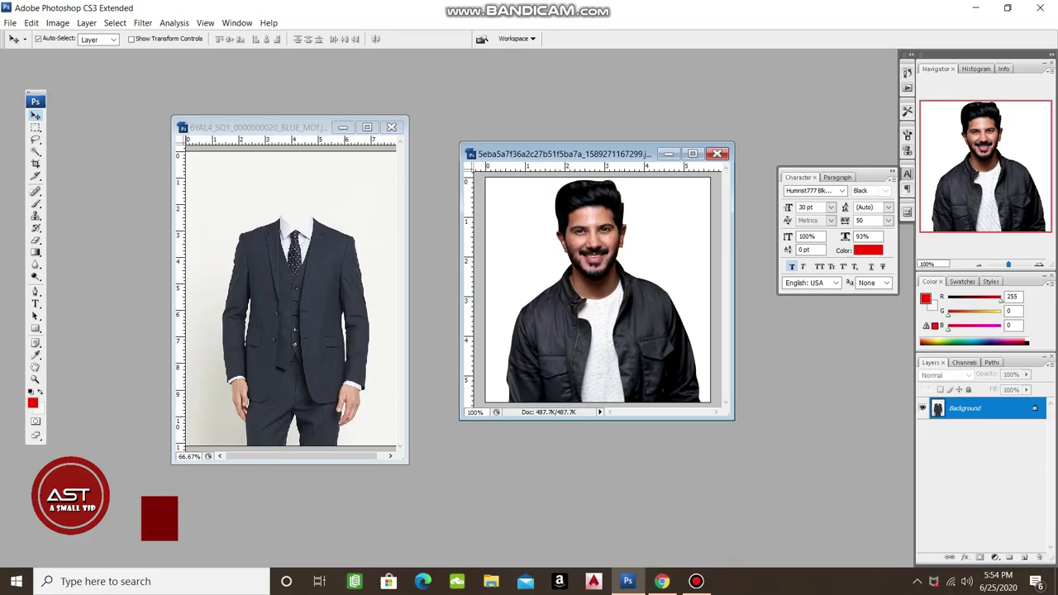
Bring the headless suit photo to the front and show the File menu commands.
{"action": "key", "text": "ctrl+Tab"}
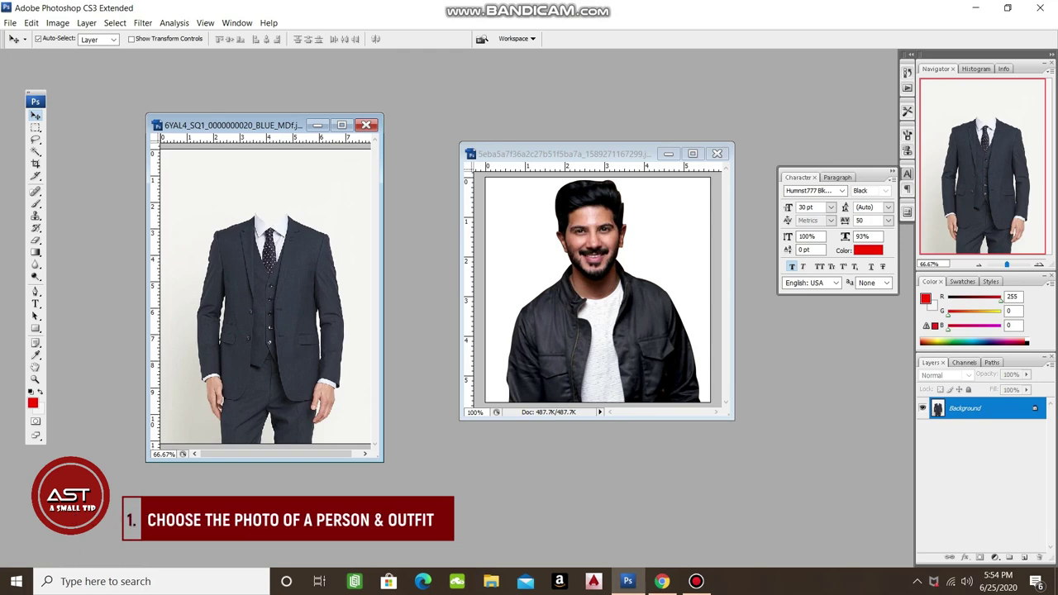
{"action": "key", "text": "alt+f"}
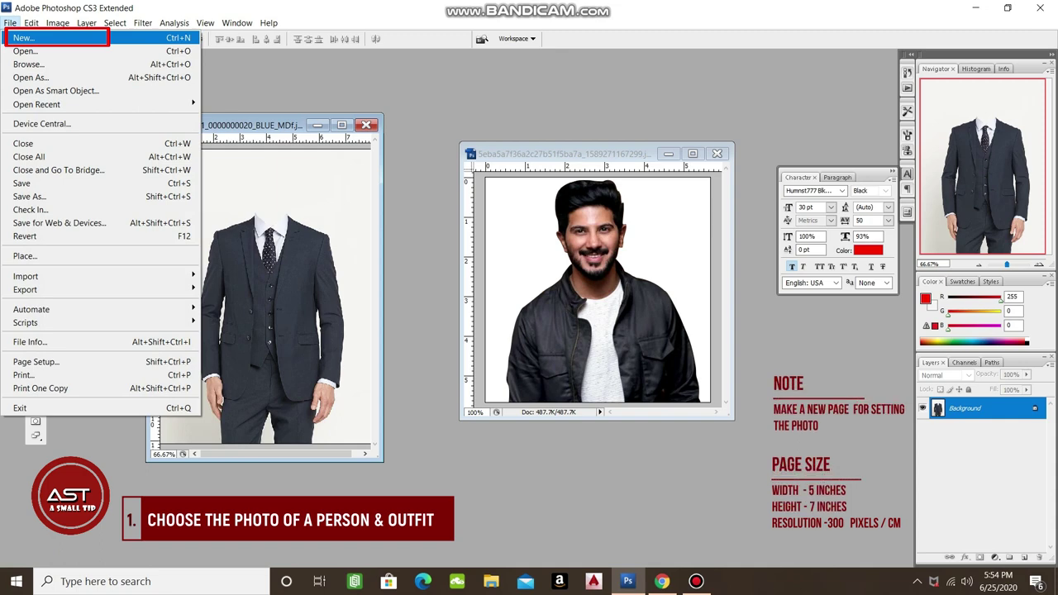
Create a white 5 × 7 inch RGB 8-bit page at 300 pixels/cm.
{"action": "key", "text": "Return"}
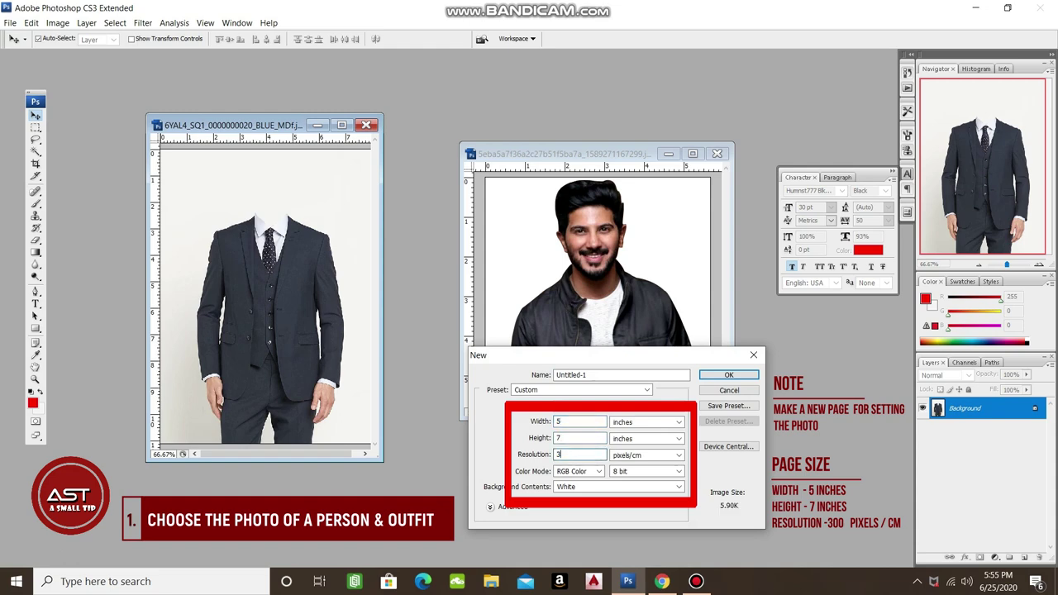
{"action": "left_click", "coordinate": [647, 422]}
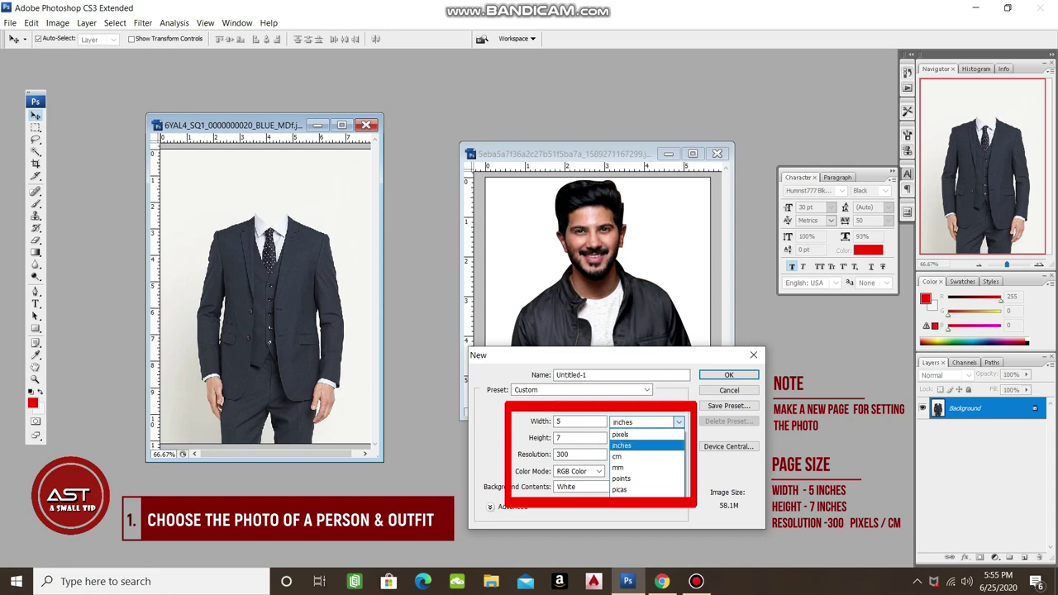
{"action": "left_click", "coordinate": [636, 440]}
{"action": "left_click", "coordinate": [646, 438]}
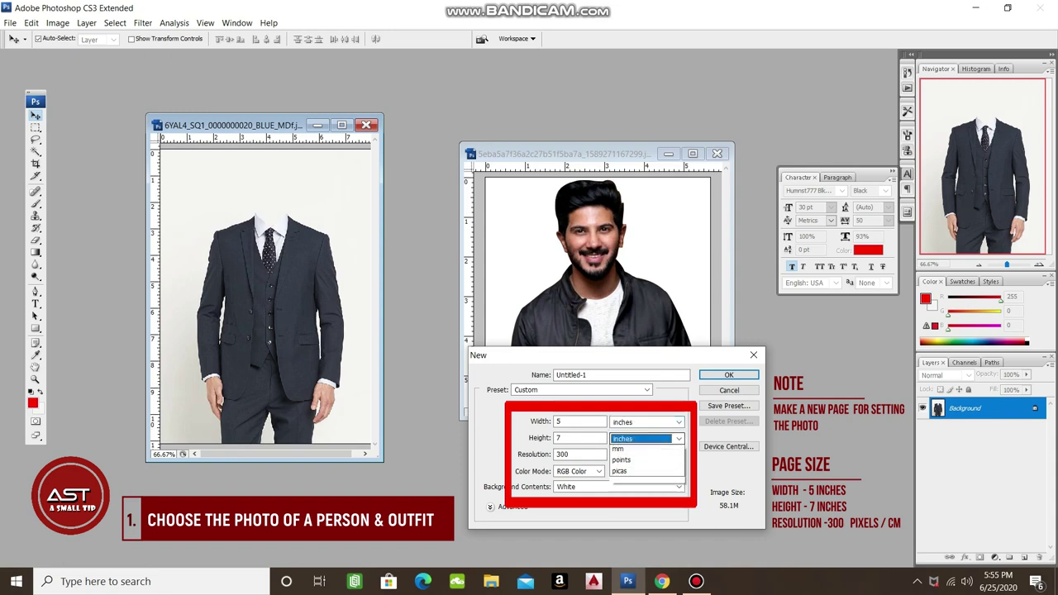
{"action": "left_click", "coordinate": [622, 461]}
{"action": "left_click", "coordinate": [647, 454]}
{"action": "left_click", "coordinate": [626, 478]}
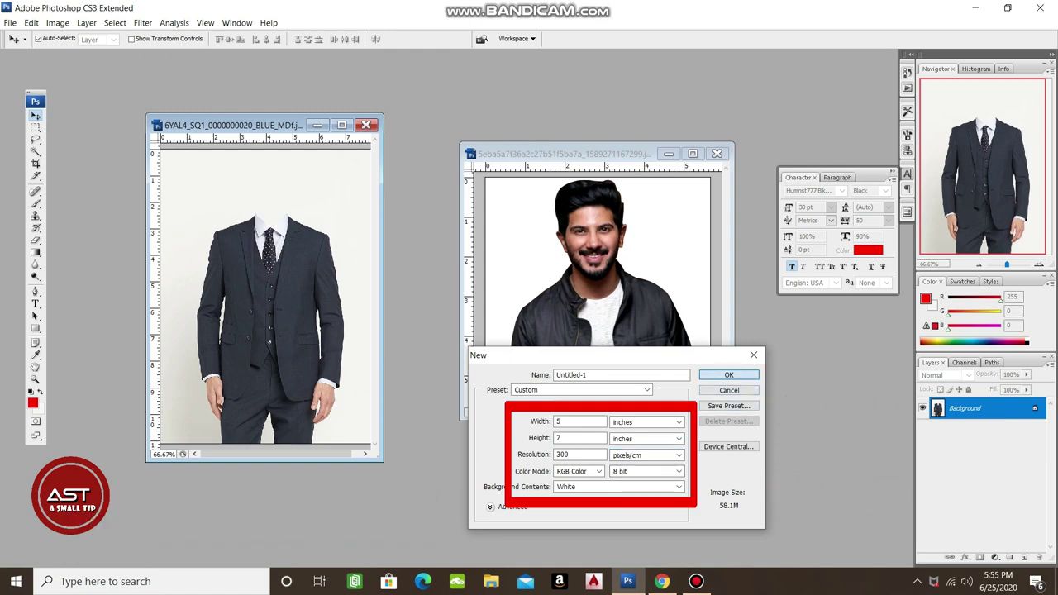
{"action": "left_click", "coordinate": [729, 374]}
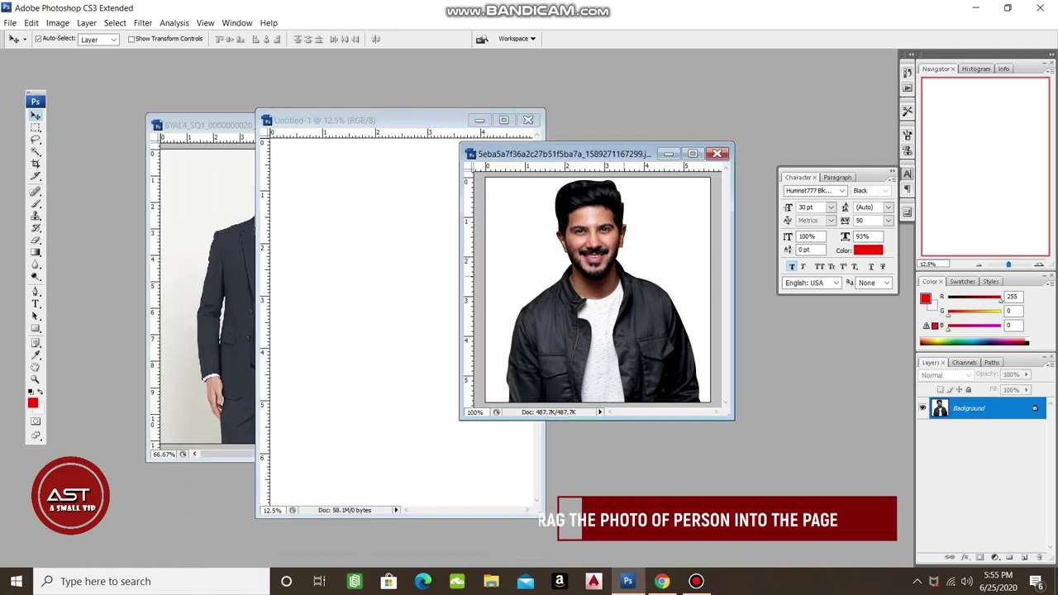
Drag the man's portrait onto the Untitled-1 page as its own layer.
{"action": "right_click", "coordinate": [602, 256]}
{"action": "key", "text": "Escape"}
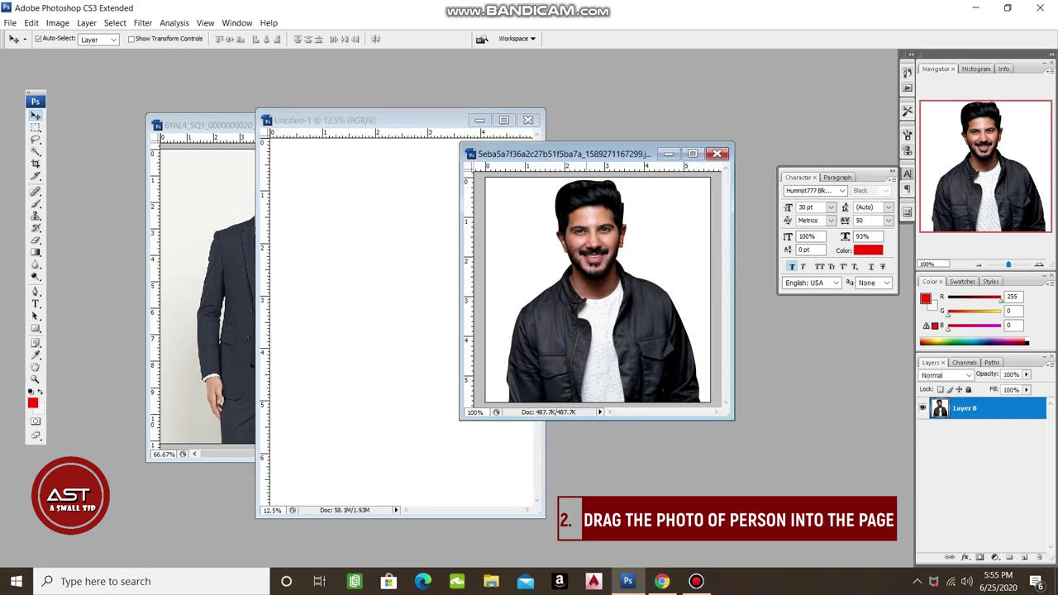
{"action": "left_click_drag", "start_coordinate": [603, 273], "coordinate": [508, 293]}
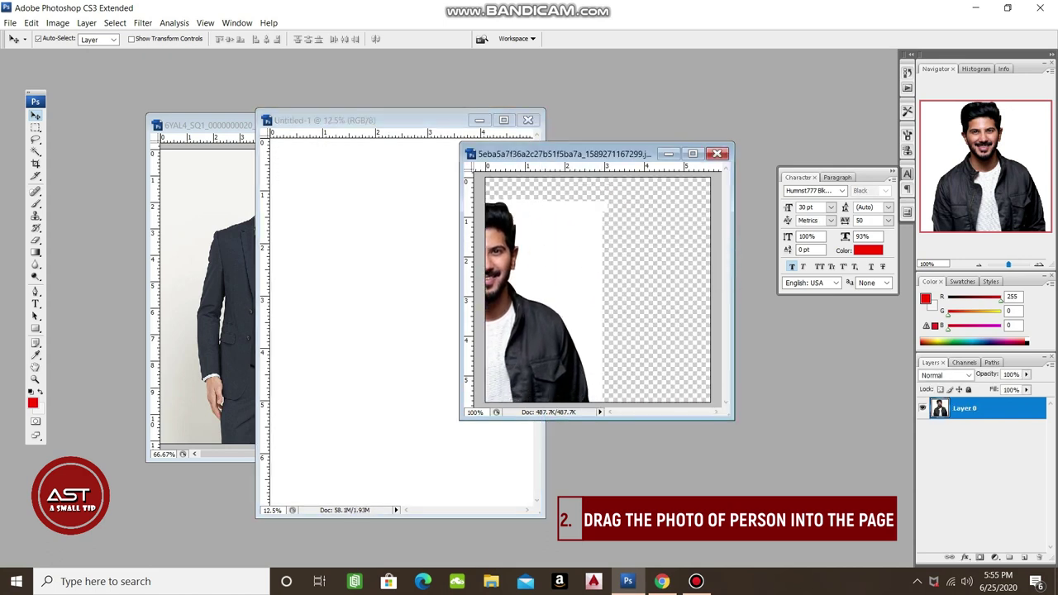
{"action": "left_click_drag", "start_coordinate": [509, 294], "coordinate": [424, 231]}
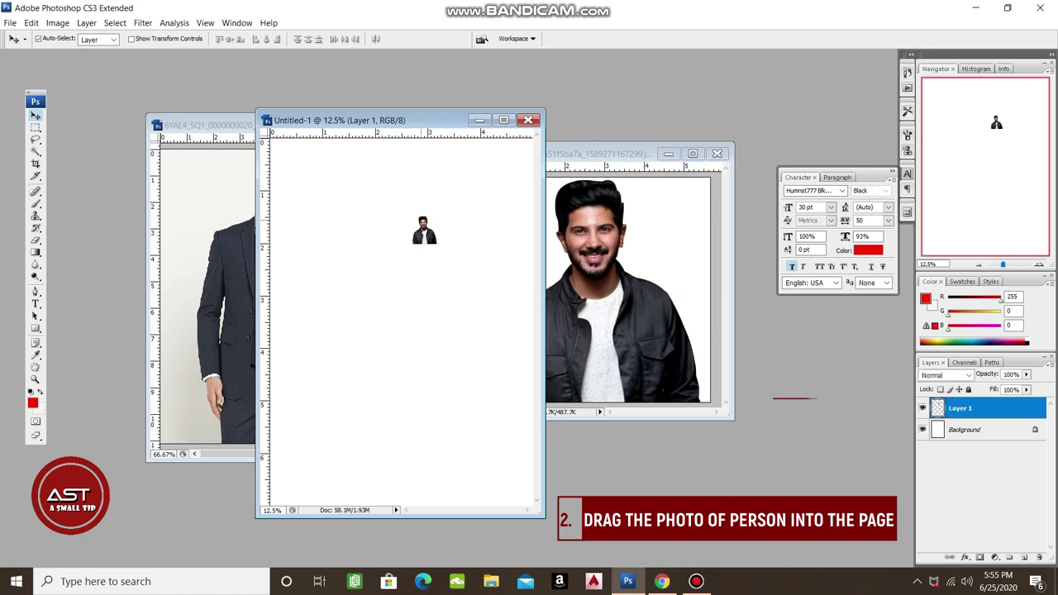
Enlarge the portrait about threefold, then to about 132%, positioned near the top.
{"action": "key", "text": "ctrl+t"}
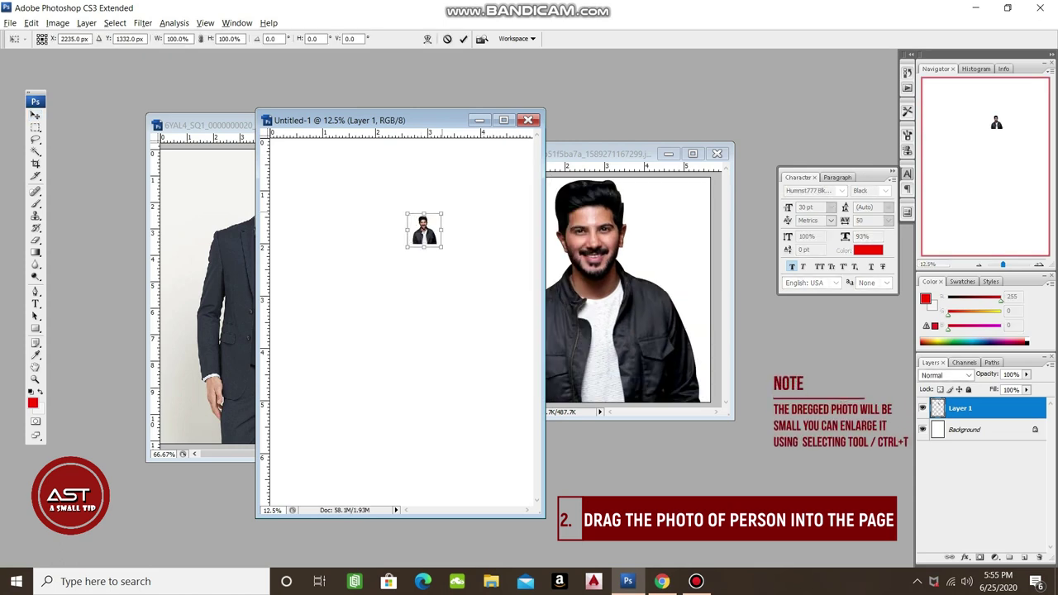
{"action": "left_click_drag", "start_coordinate": [443, 247], "coordinate": [480, 291]}
{"action": "key", "text": "Return"}
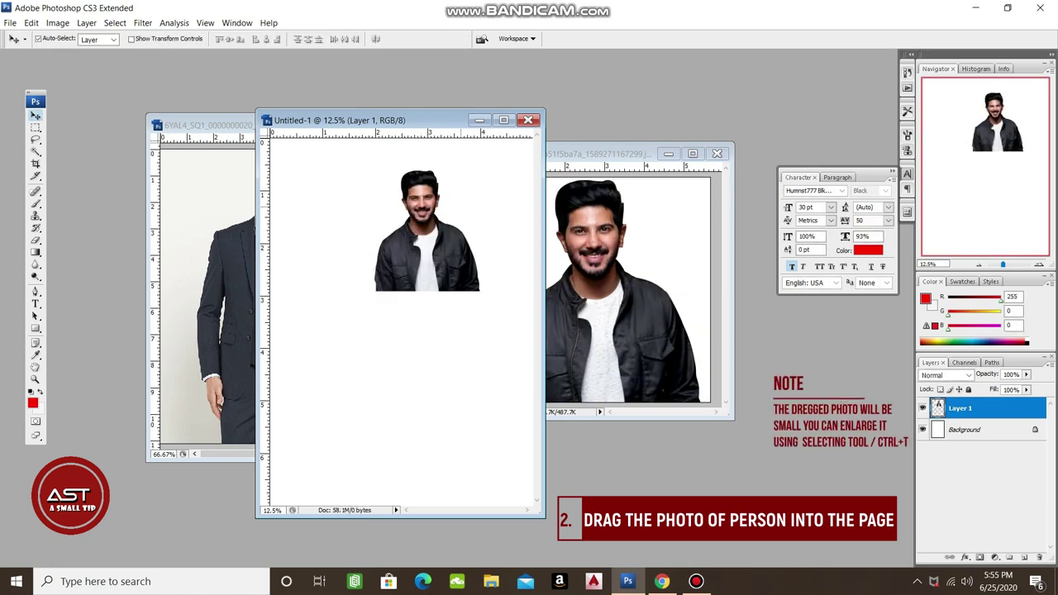
{"action": "left_click_drag", "start_coordinate": [426, 232], "coordinate": [395, 245]}
{"action": "key", "text": "ctrl+t"}
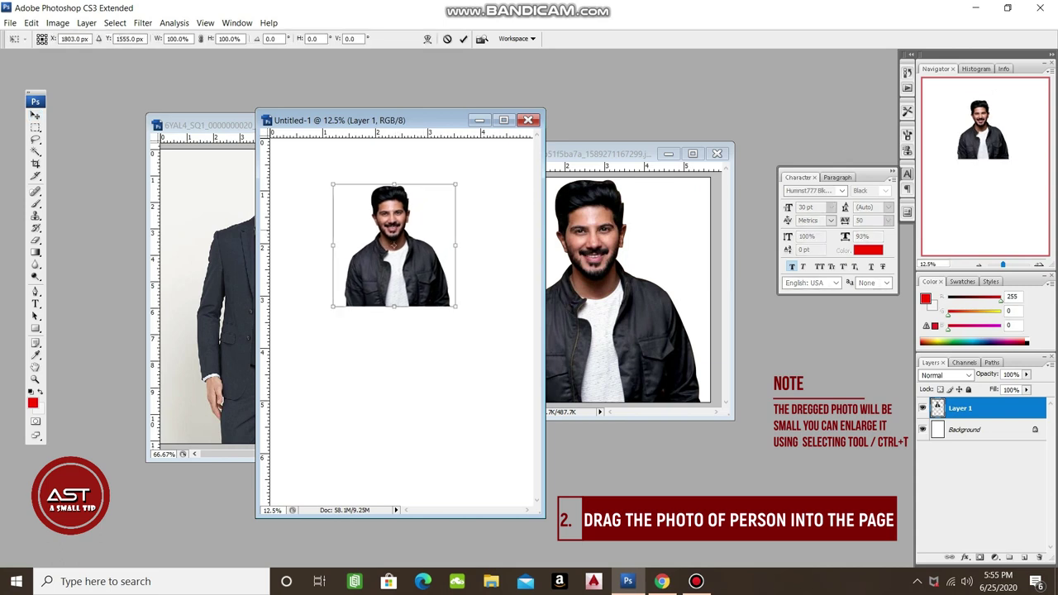
{"action": "left_click_drag", "start_coordinate": [456, 307], "coordinate": [468, 326]}
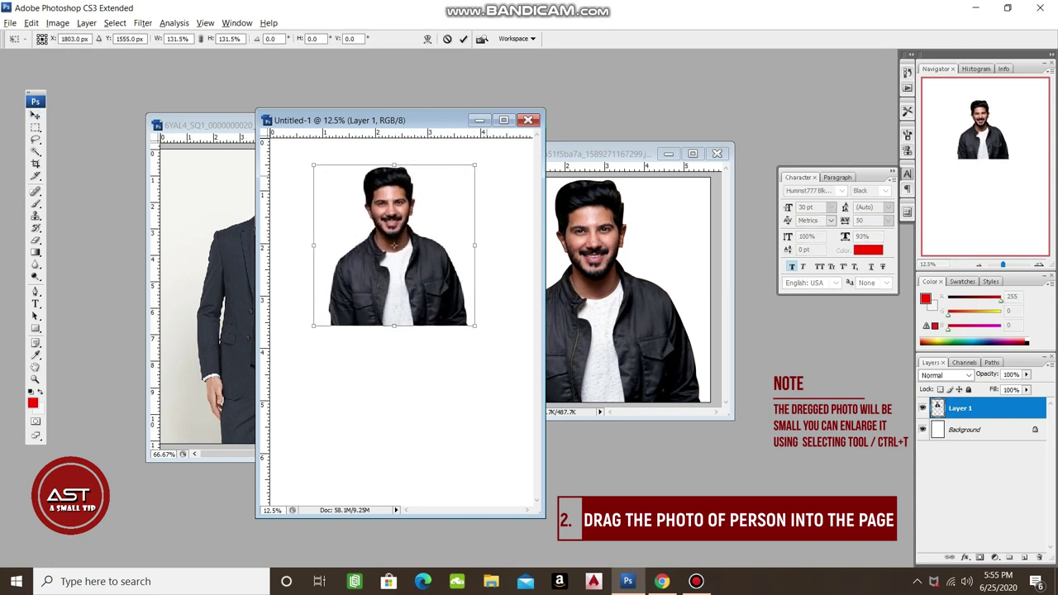
{"action": "key", "text": "Return"}
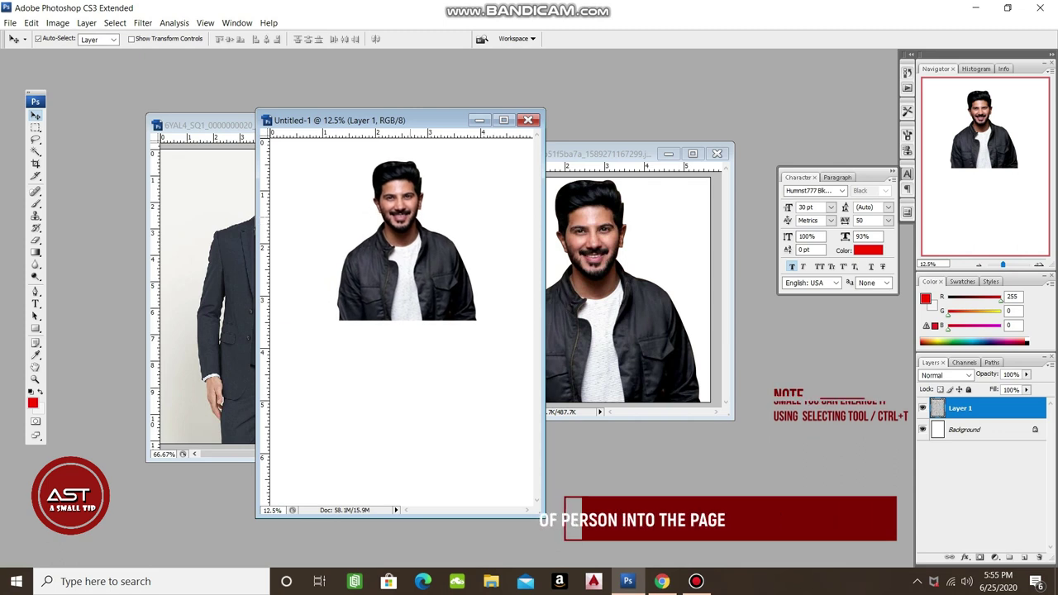
{"action": "key", "text": "ctrl+Tab"}
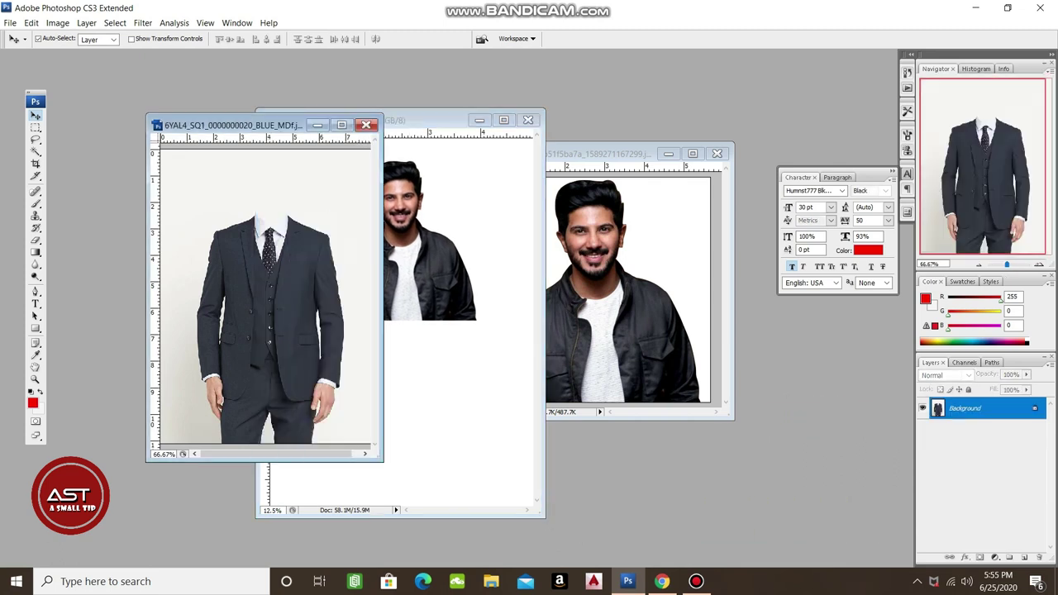
Select the white background around the suit with three Magic Wand clicks.
{"action": "left_click_drag", "start_coordinate": [248, 125], "coordinate": [229, 134]}
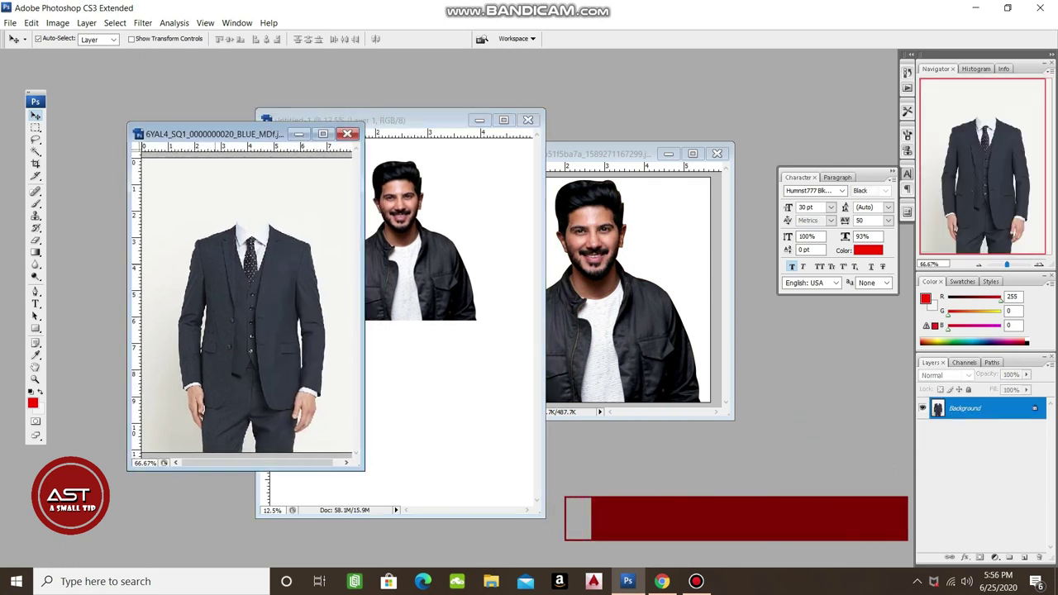
{"action": "key", "text": "ctrl+minus"}
{"action": "key", "text": "w"}
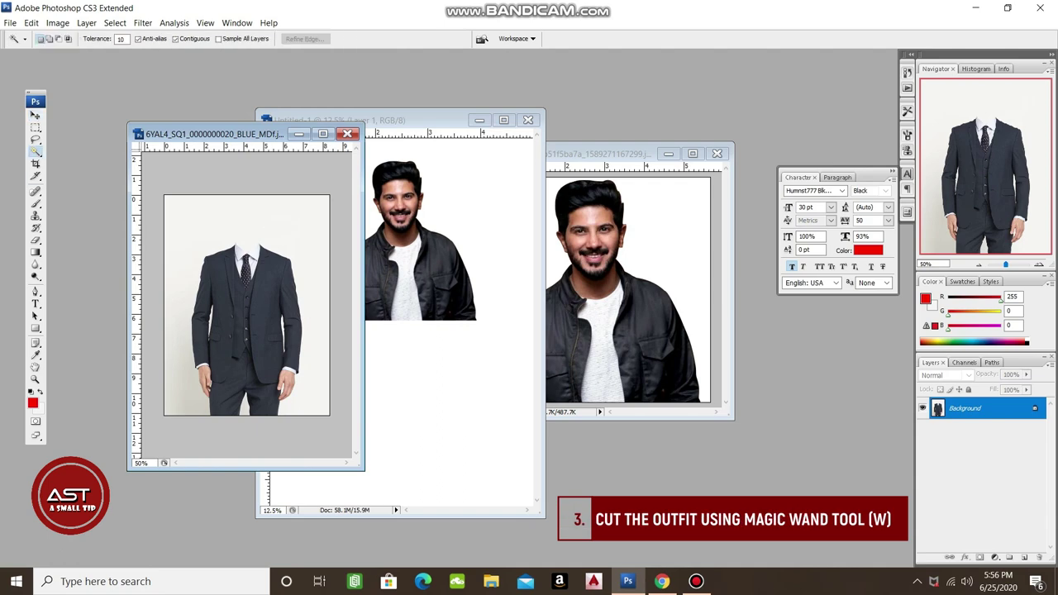
{"action": "left_click", "coordinate": [197, 215]}
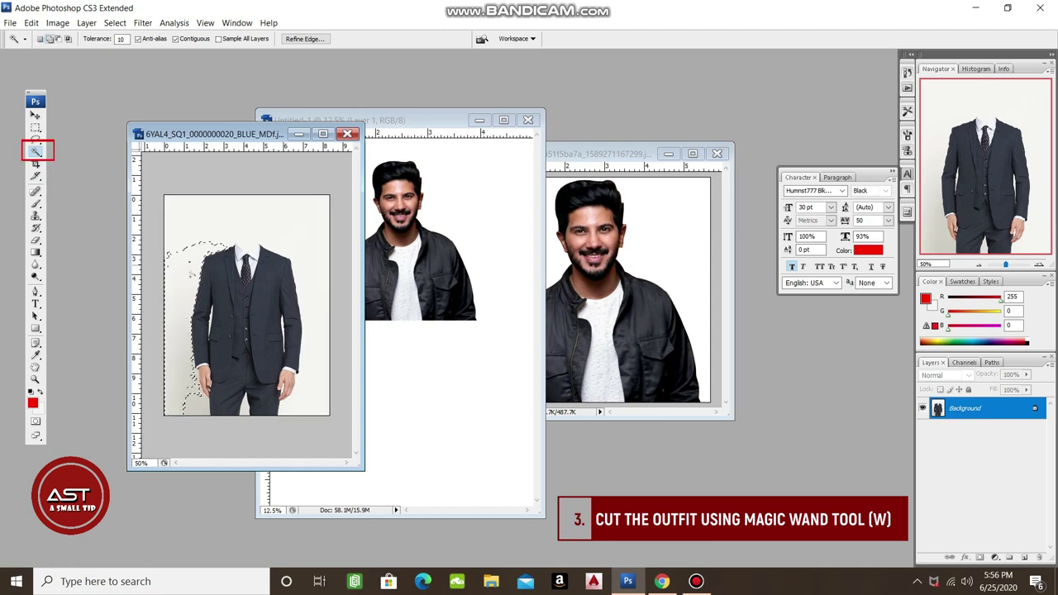
{"action": "left_click", "coordinate": [310, 314], "text": "shift"}
{"action": "left_click", "coordinate": [193, 390], "text": "shift"}
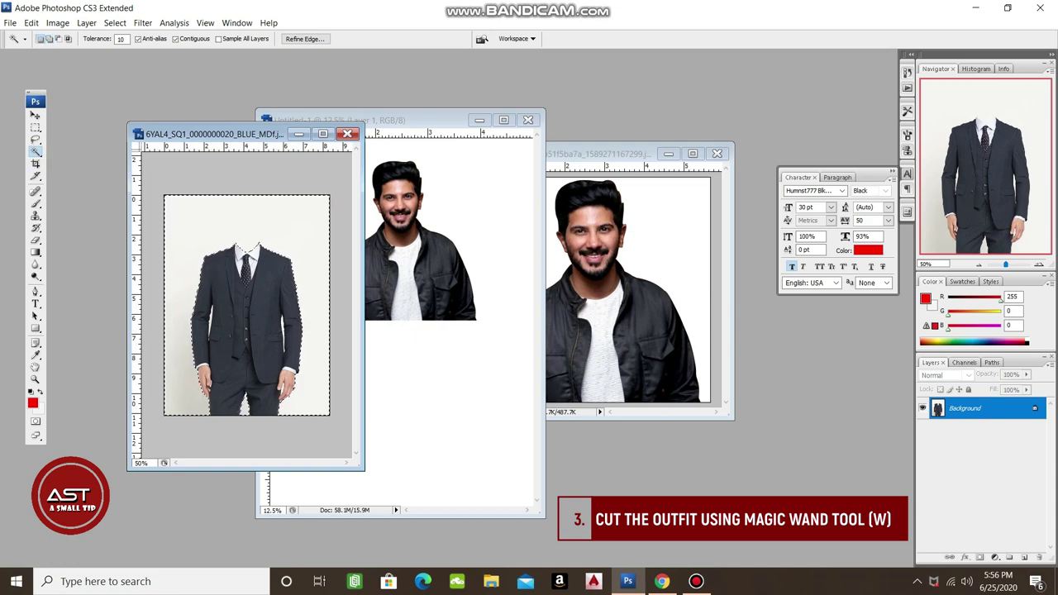
Set the Magic Wand tolerance to 20 and inspect the selection edges up close.
{"action": "key", "text": "ctrl+plus"}
{"action": "key", "text": "ctrl+plus"}
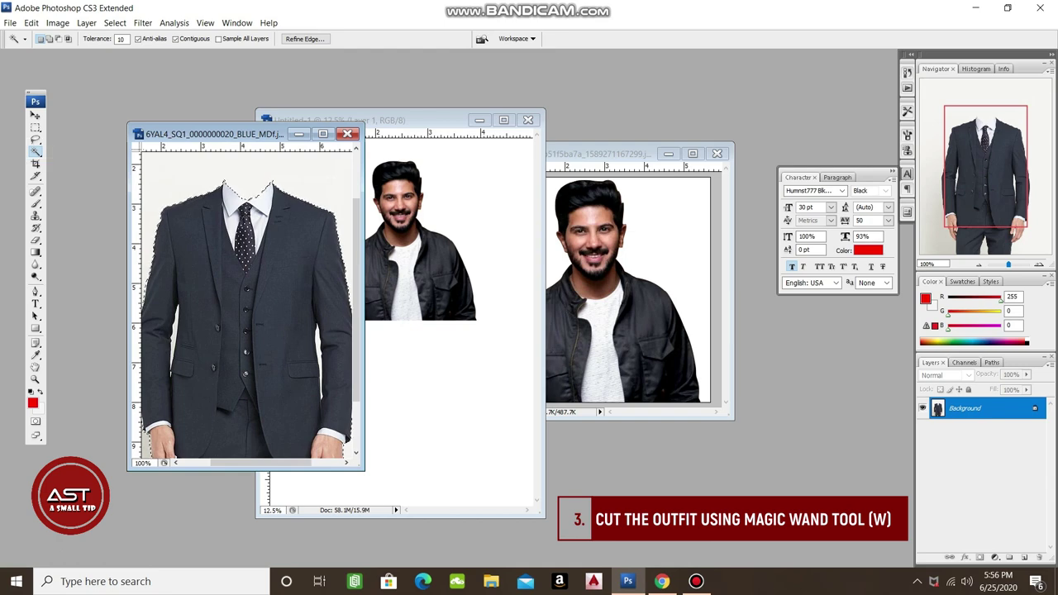
{"action": "scroll", "coordinate": [246, 302], "scroll_direction": "down", "scroll_amount": 3}
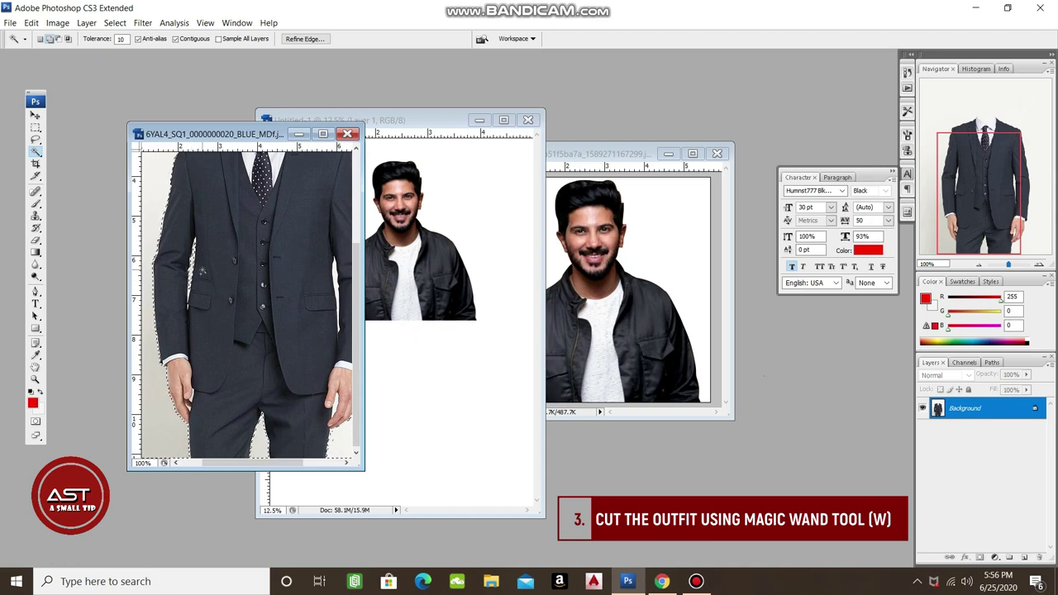
{"action": "type", "text": "20"}
{"action": "key", "text": "Return"}
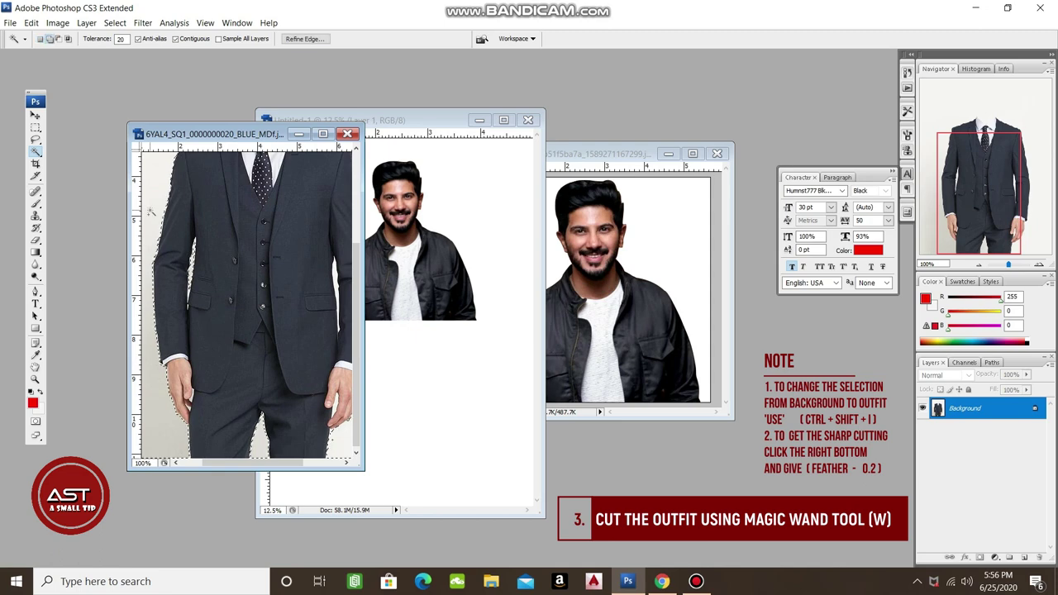
{"action": "scroll", "coordinate": [223, 249], "scroll_direction": "left", "scroll_amount": 1}
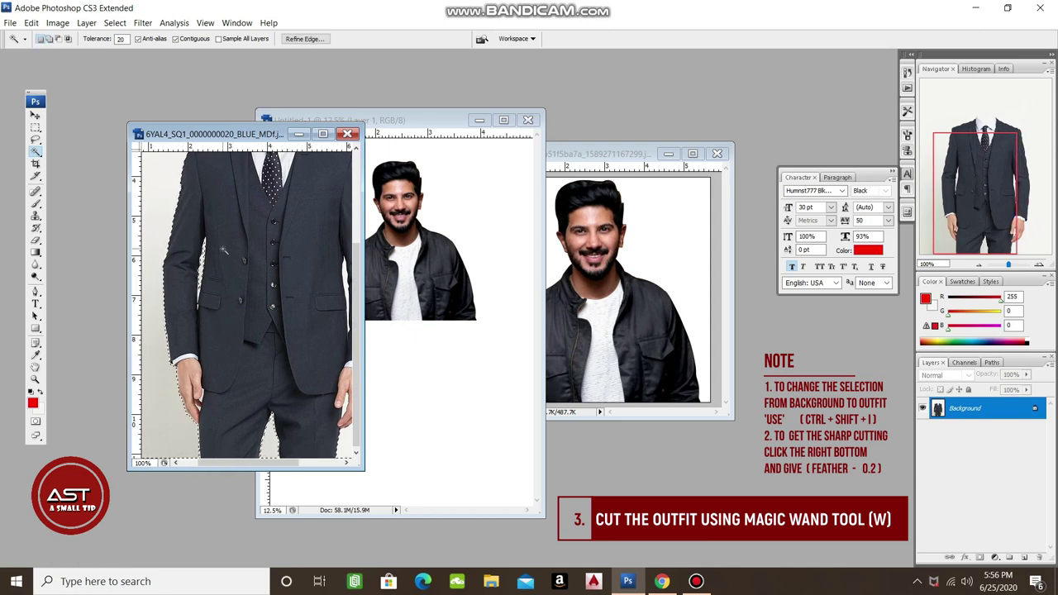
{"action": "key", "text": "ctrl+plus"}
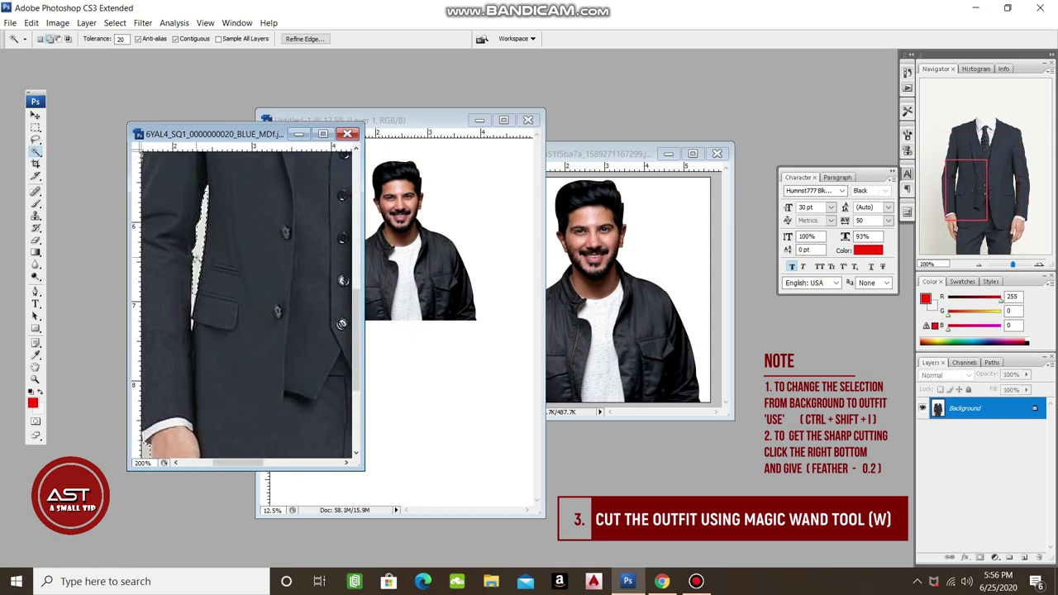
{"action": "scroll", "coordinate": [248, 282], "scroll_direction": "right", "scroll_amount": 3}
{"action": "scroll", "coordinate": [248, 282], "scroll_direction": "right", "scroll_amount": 3}
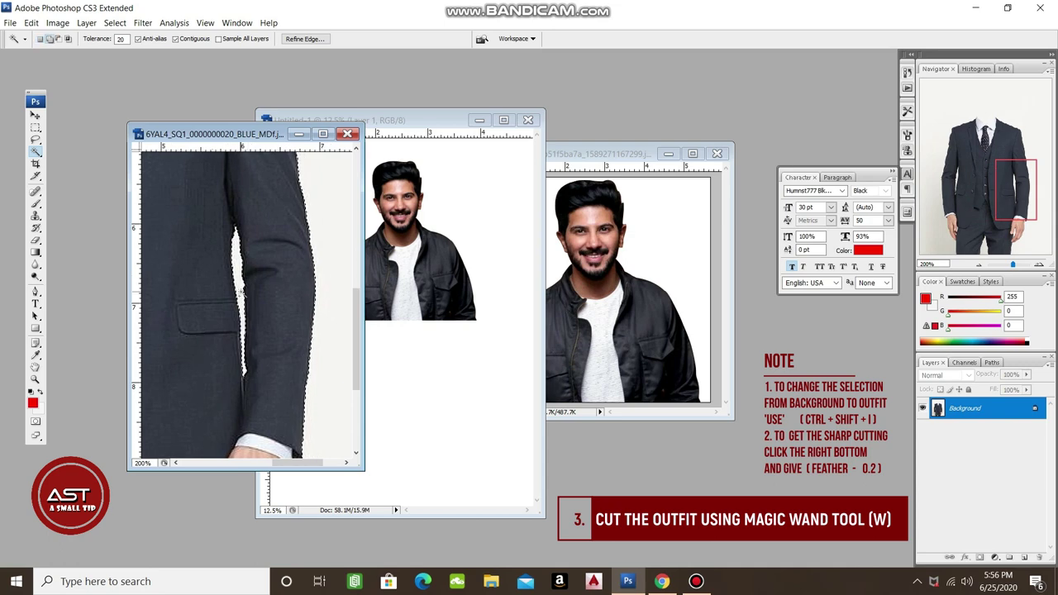
{"action": "key", "text": "ctrl+minus"}
{"action": "key", "text": "ctrl+minus"}
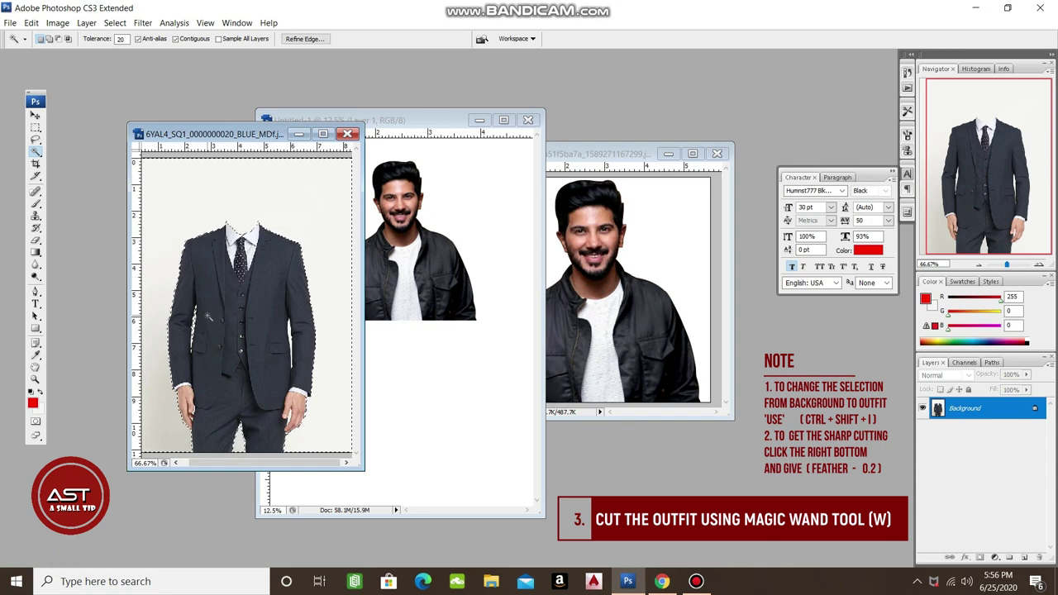
{"action": "key", "text": "ctrl+plus"}
{"action": "key", "text": "ctrl+plus"}
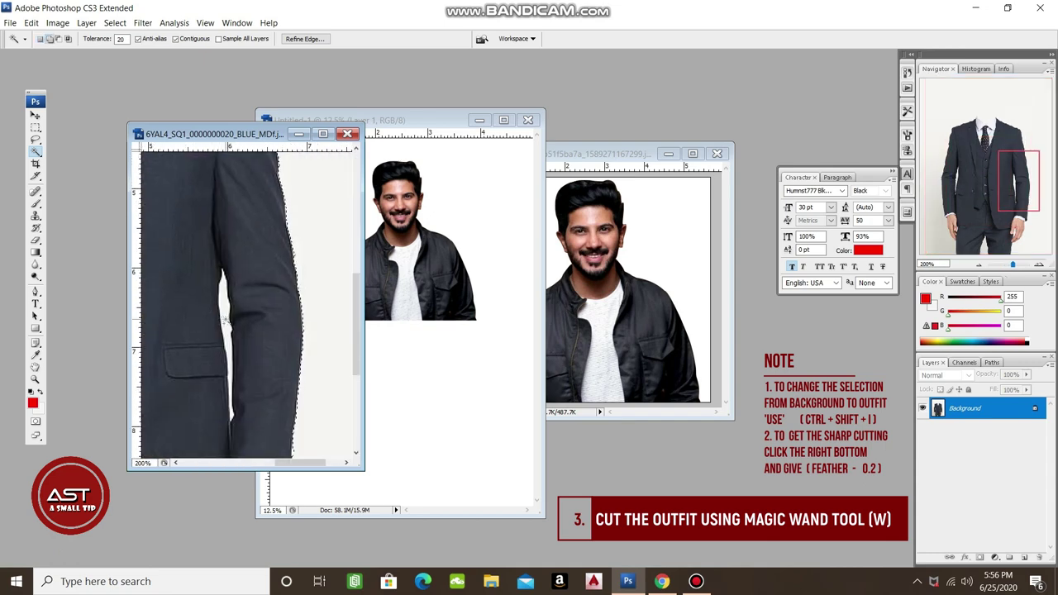
{"action": "scroll", "coordinate": [225, 321], "scroll_direction": "left", "scroll_amount": 3}
{"action": "scroll", "coordinate": [225, 321], "scroll_direction": "left", "scroll_amount": 3}
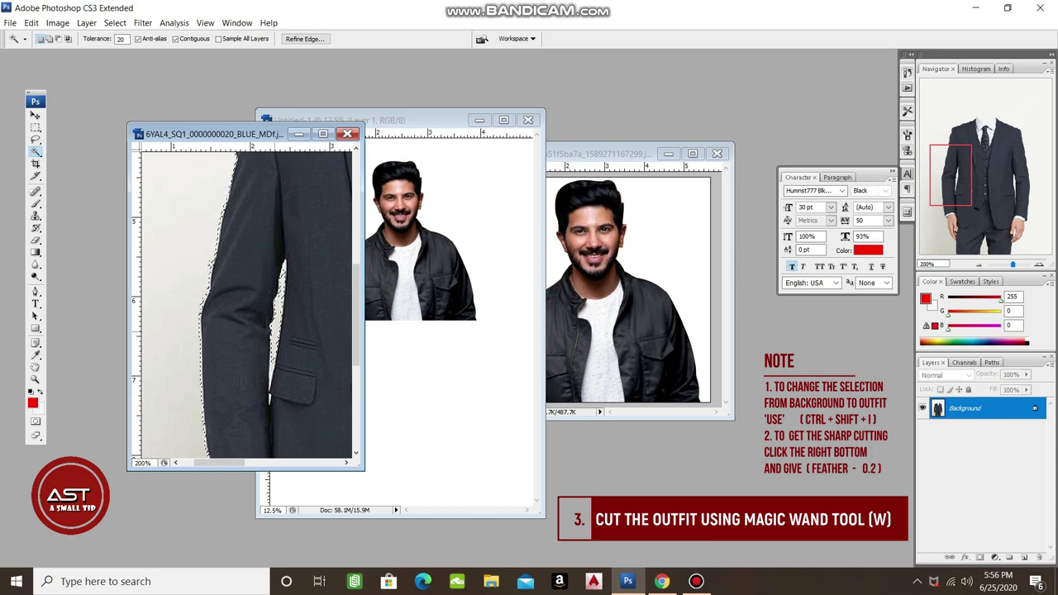
{"action": "key", "text": "ctrl+minus"}
{"action": "key", "text": "ctrl+minus"}
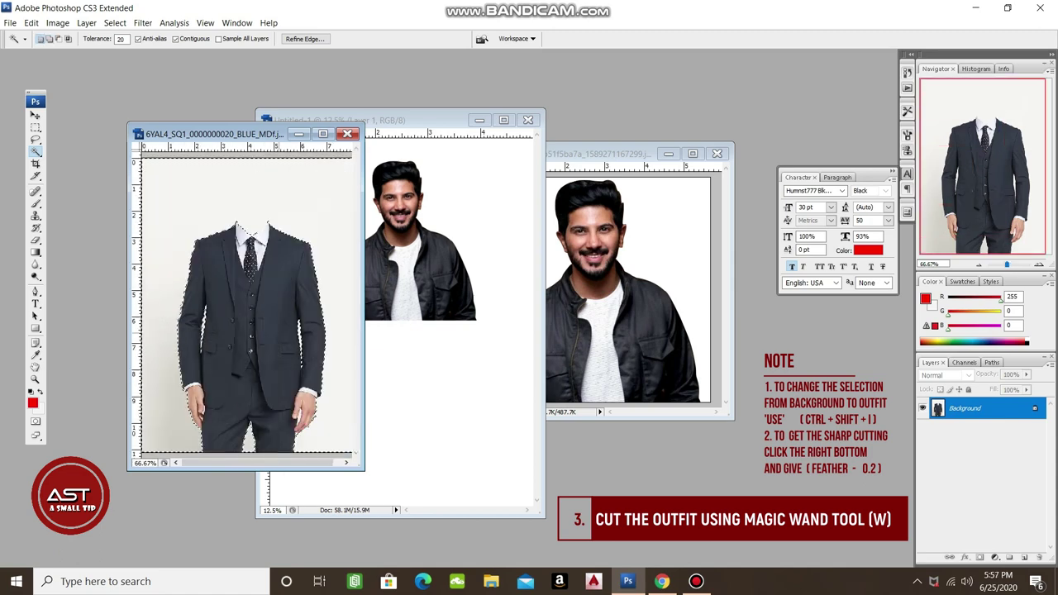
{"action": "key", "text": "ctrl+minus"}
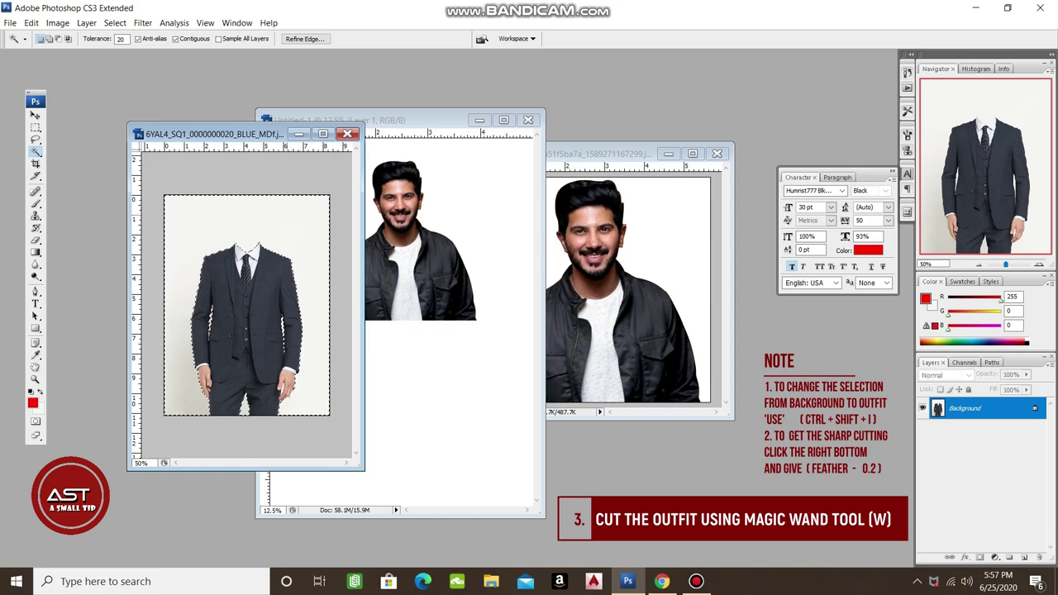
Apply a 0.2-pixel feather to the suit selection.
{"action": "right_click", "coordinate": [287, 217]}
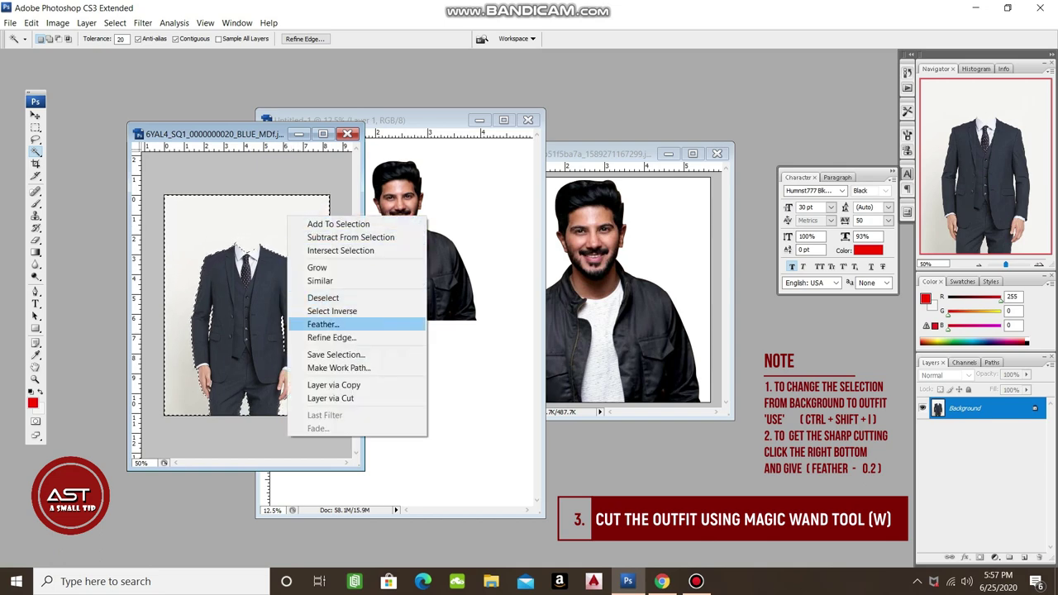
{"action": "left_click", "coordinate": [323, 324]}
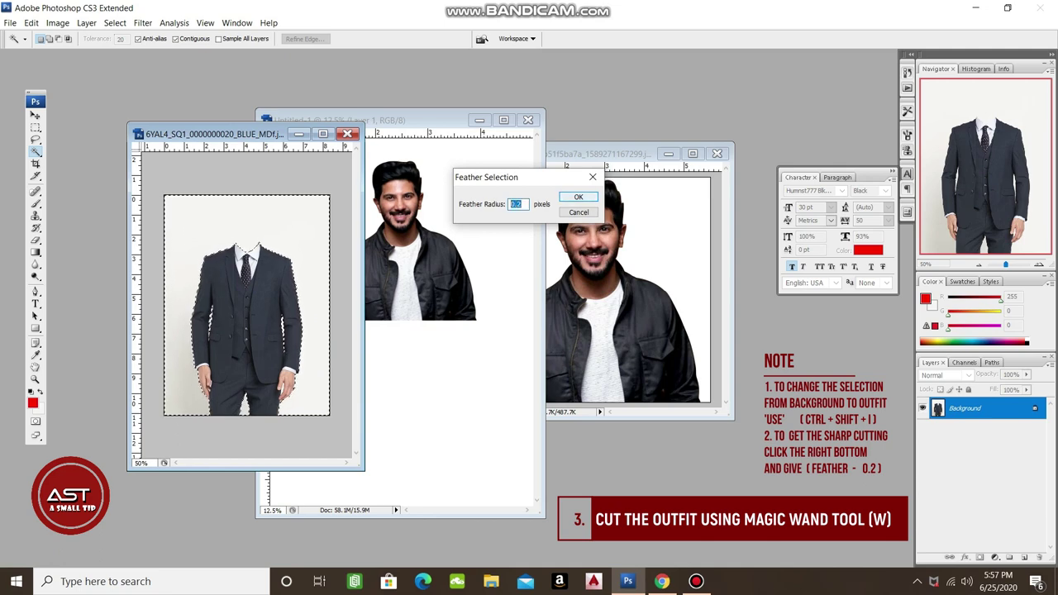
{"action": "key", "text": "Return"}
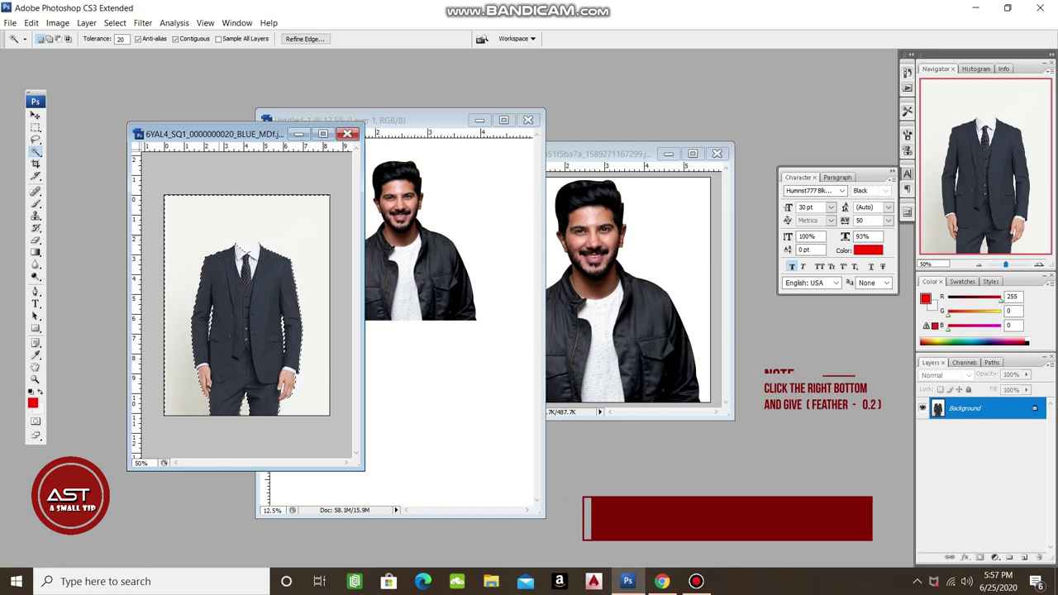
{"action": "left_click_drag", "start_coordinate": [232, 133], "coordinate": [206, 133]}
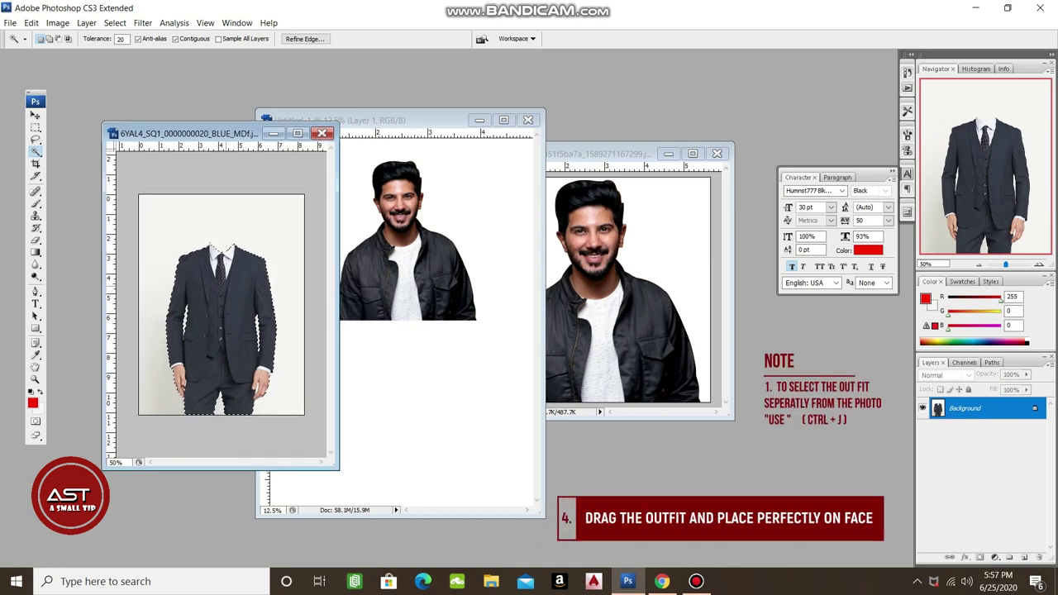
Copy the selected suit to its own layer and drag it into Untitled-1.
{"action": "key", "text": "ctrl+j"}
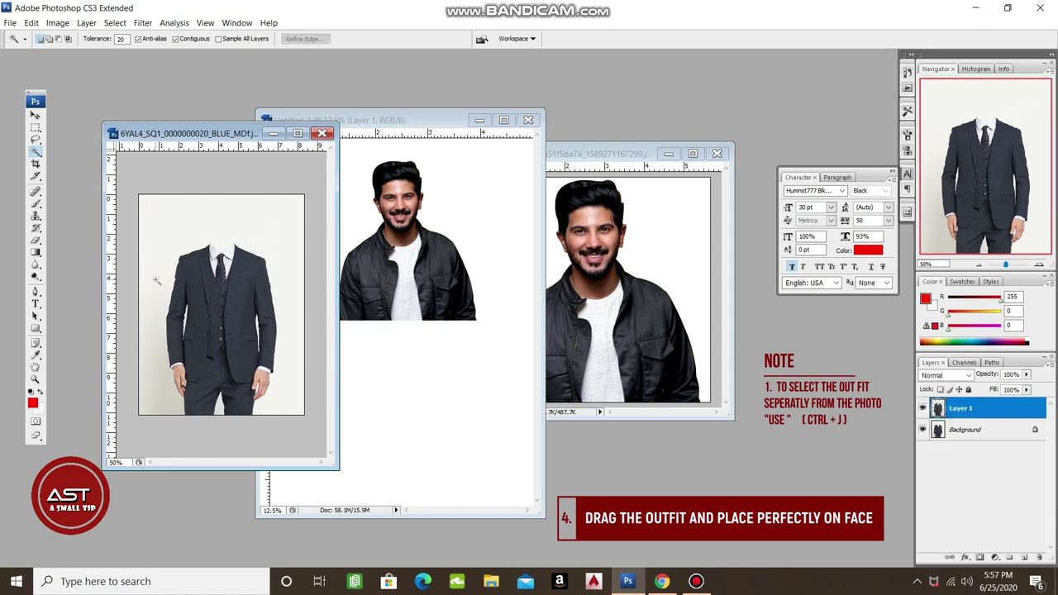
{"action": "key", "text": "v"}
{"action": "left_click_drag", "start_coordinate": [214, 300], "coordinate": [203, 279]}
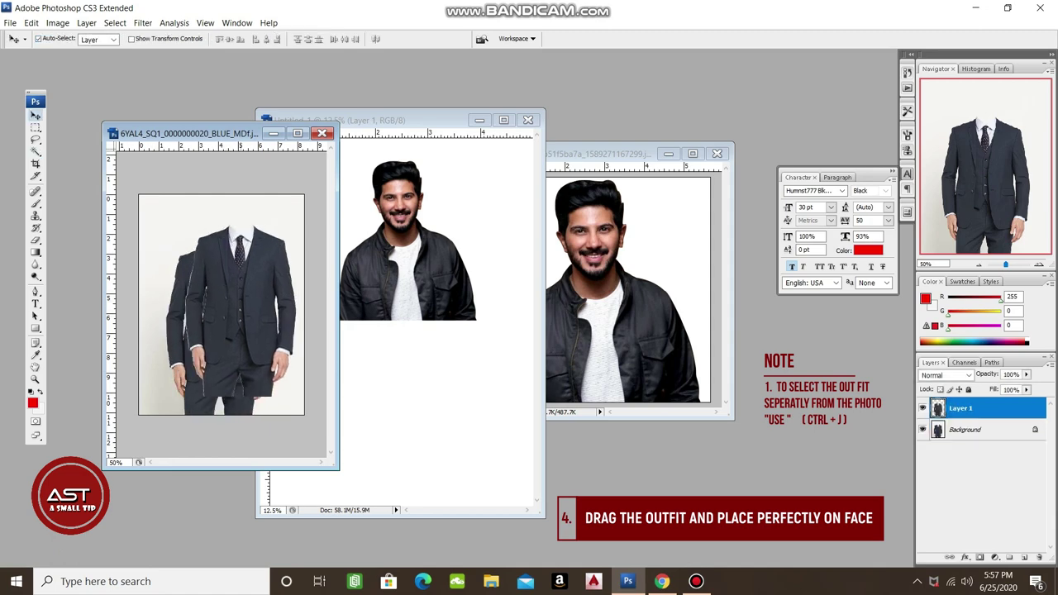
{"action": "left_click_drag", "start_coordinate": [202, 279], "coordinate": [404, 397]}
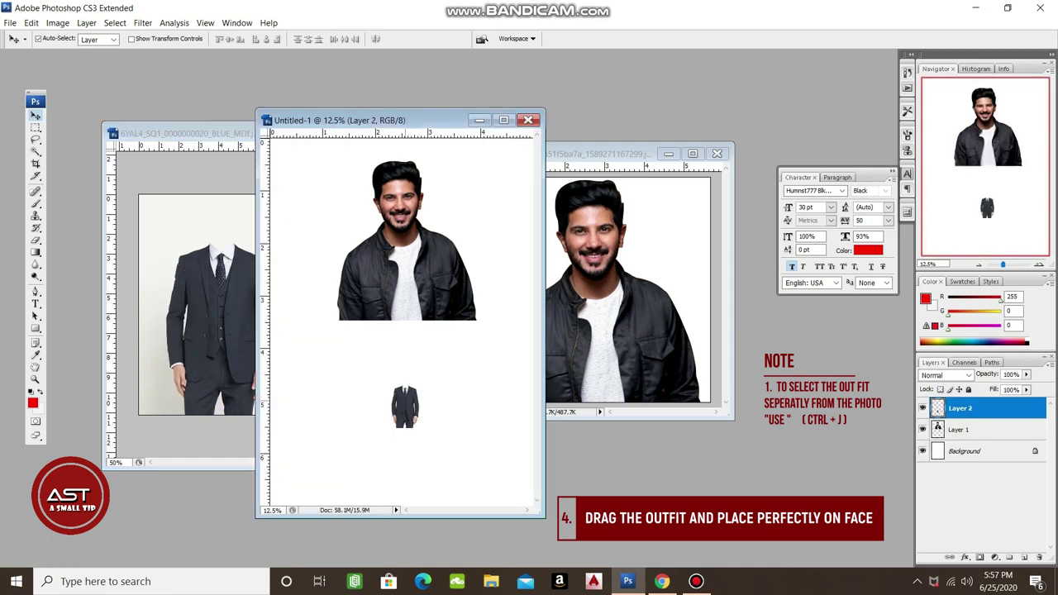
Enlarge the suit to about 447% and move it up so the neck meets the face.
{"action": "key", "text": "ctrl+t"}
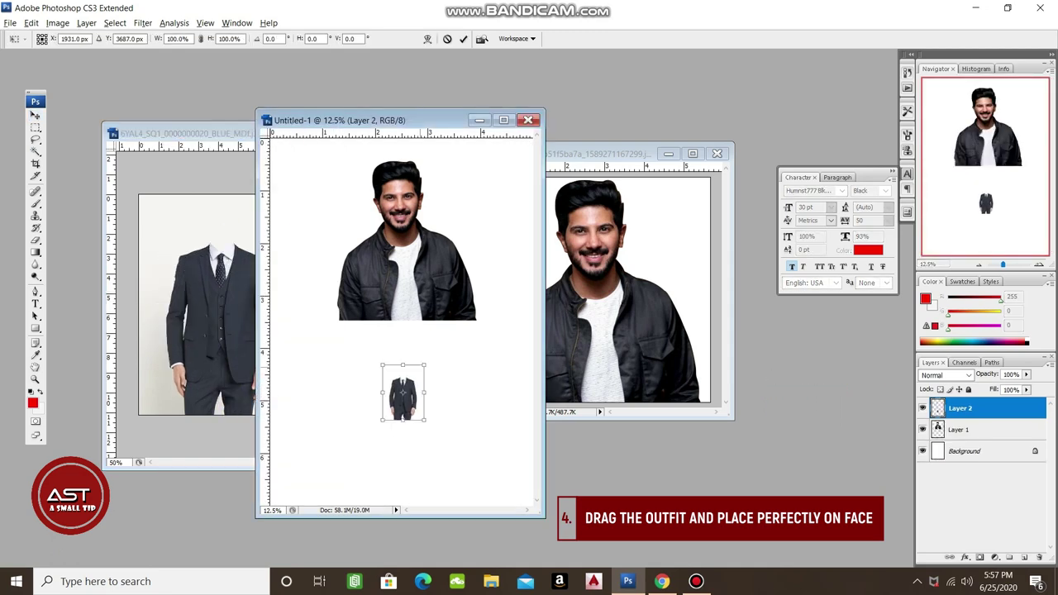
{"action": "left_click_drag", "start_coordinate": [381, 364], "coordinate": [310, 240]}
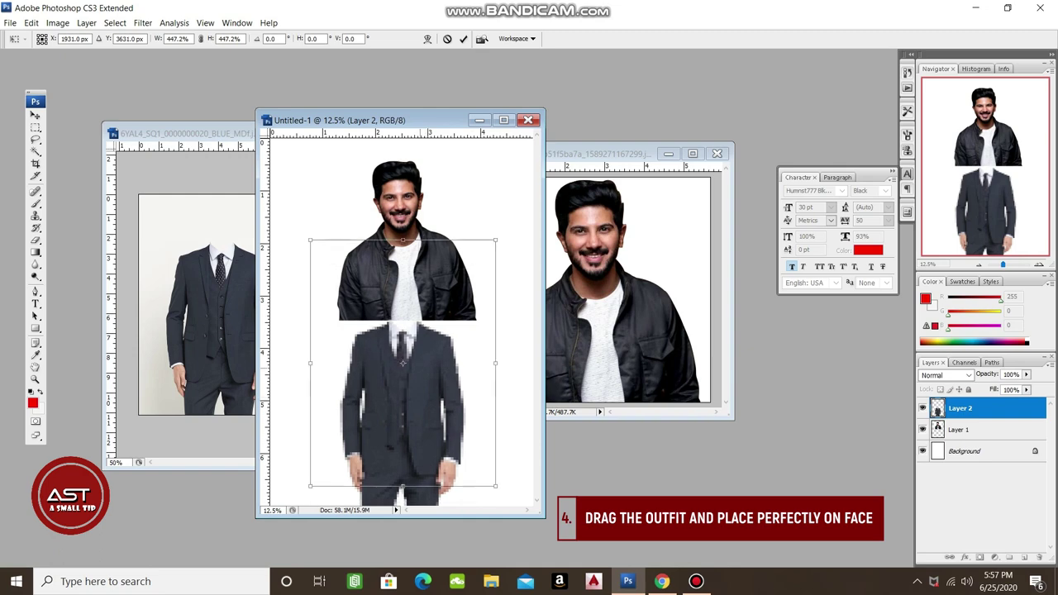
{"action": "left_click_drag", "start_coordinate": [403, 388], "coordinate": [403, 326]}
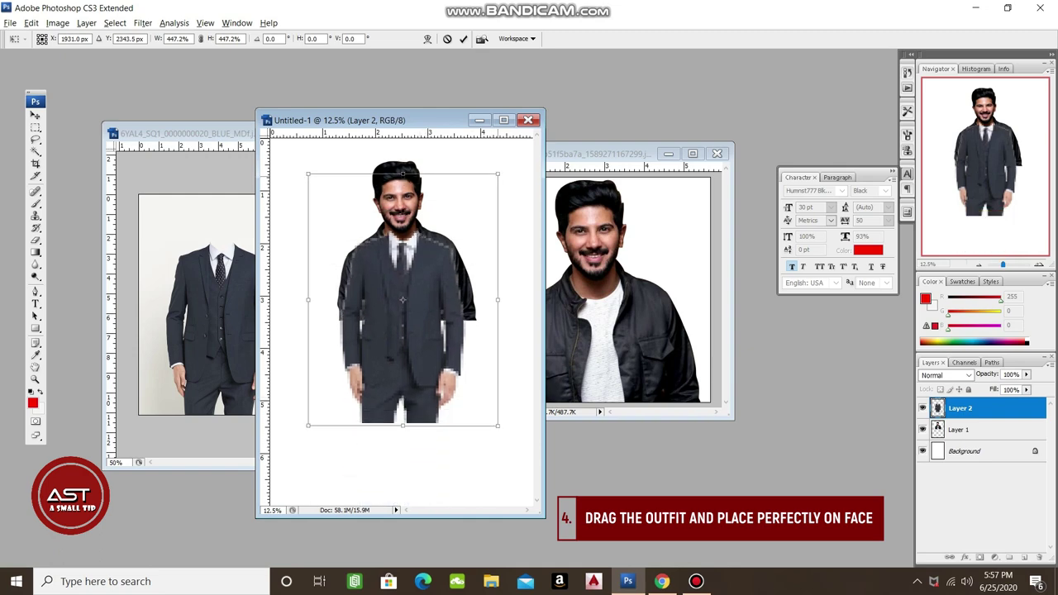
{"action": "key", "text": "Return"}
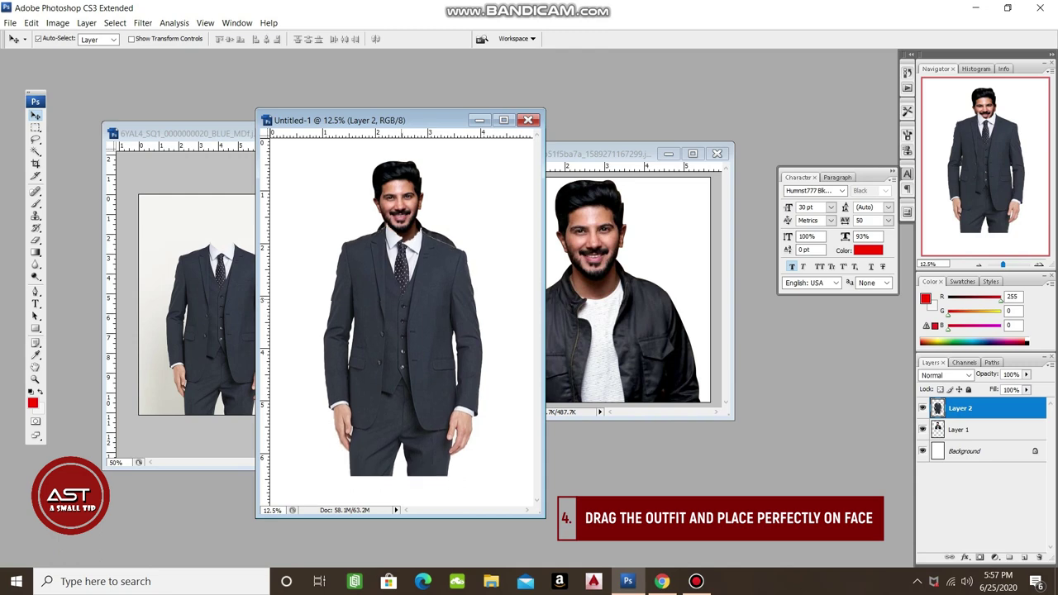
{"action": "key", "text": "shift+Down"}
{"action": "key", "text": "shift+Down"}
{"action": "key", "text": "shift+Down"}
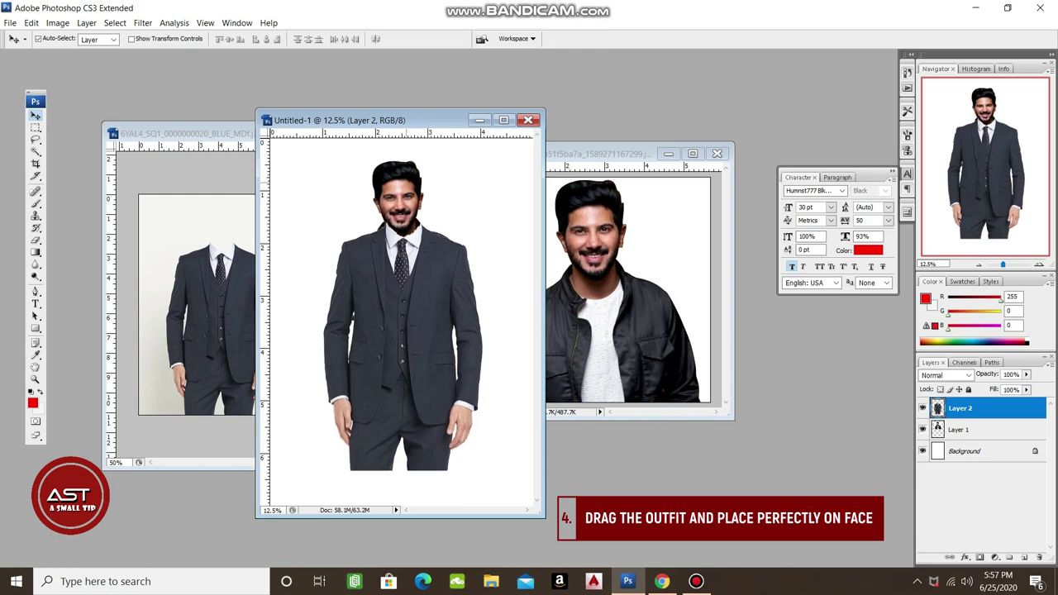
Rotate the head layer, Layer 1, about 3.1 degrees clockwise.
{"action": "left_click", "coordinate": [959, 429]}
{"action": "key", "text": "ctrl+t"}
{"action": "left_click_drag", "start_coordinate": [496, 314], "coordinate": [500, 327]}
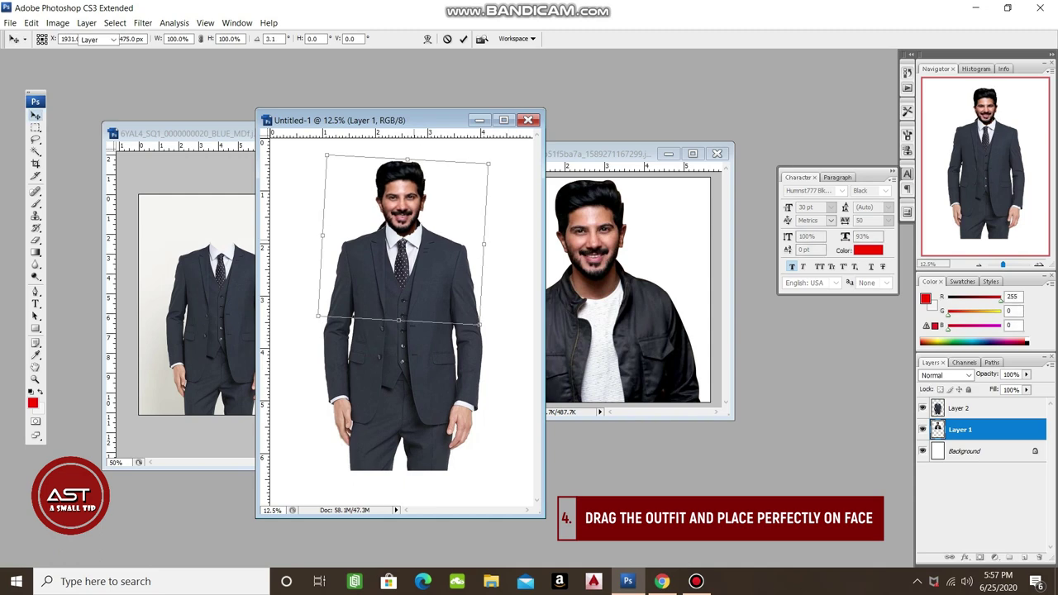
{"action": "key", "text": "Return"}
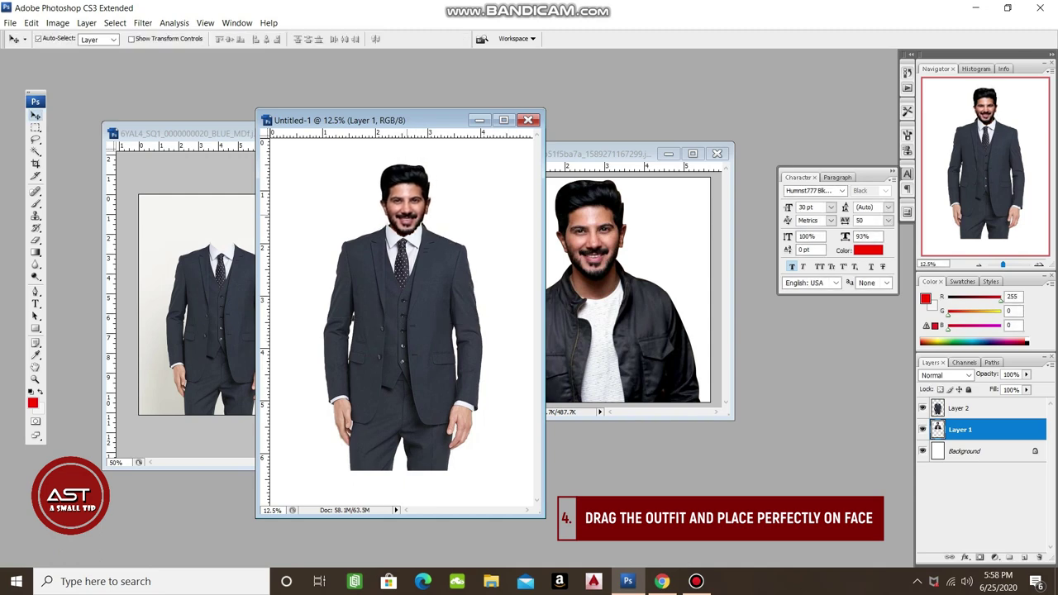
Shrink the suit layer to 98.4% and fine-tune its position under the chin.
{"action": "left_click", "coordinate": [959, 408]}
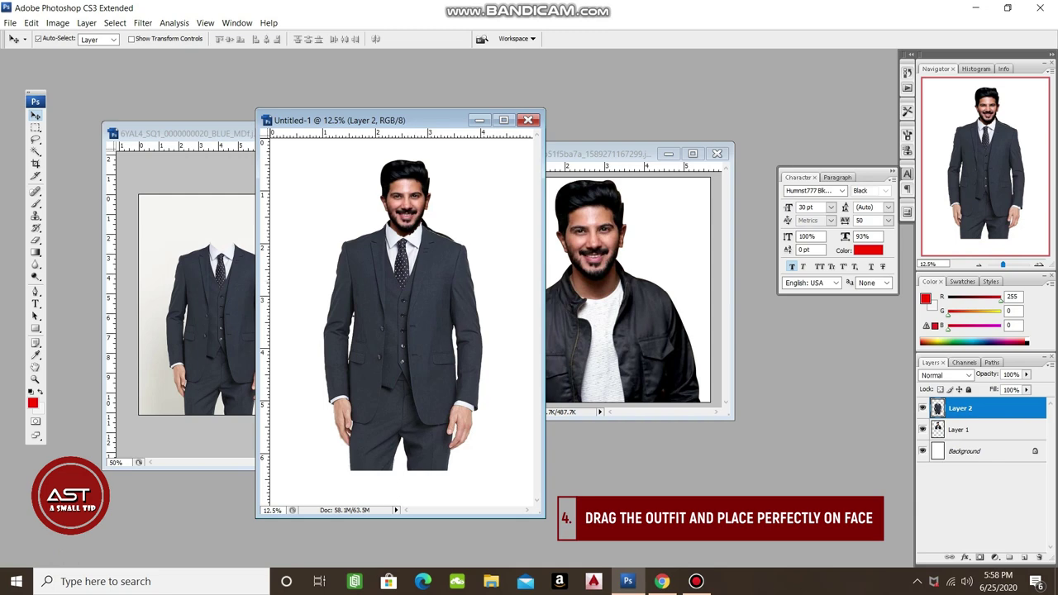
{"action": "key", "text": "ctrl+t"}
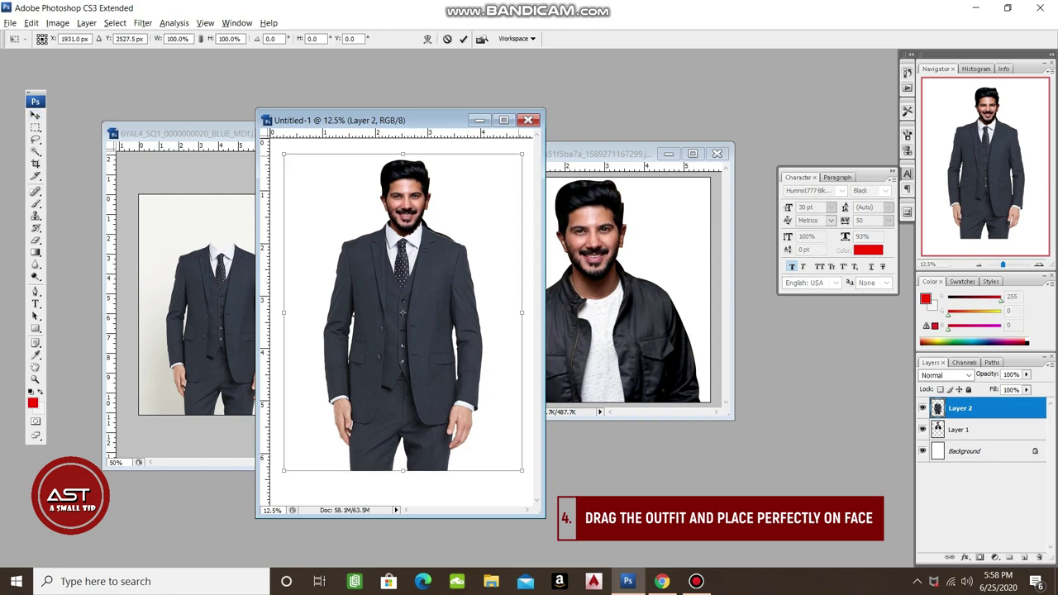
{"action": "left_click_drag", "start_coordinate": [522, 471], "coordinate": [521, 468]}
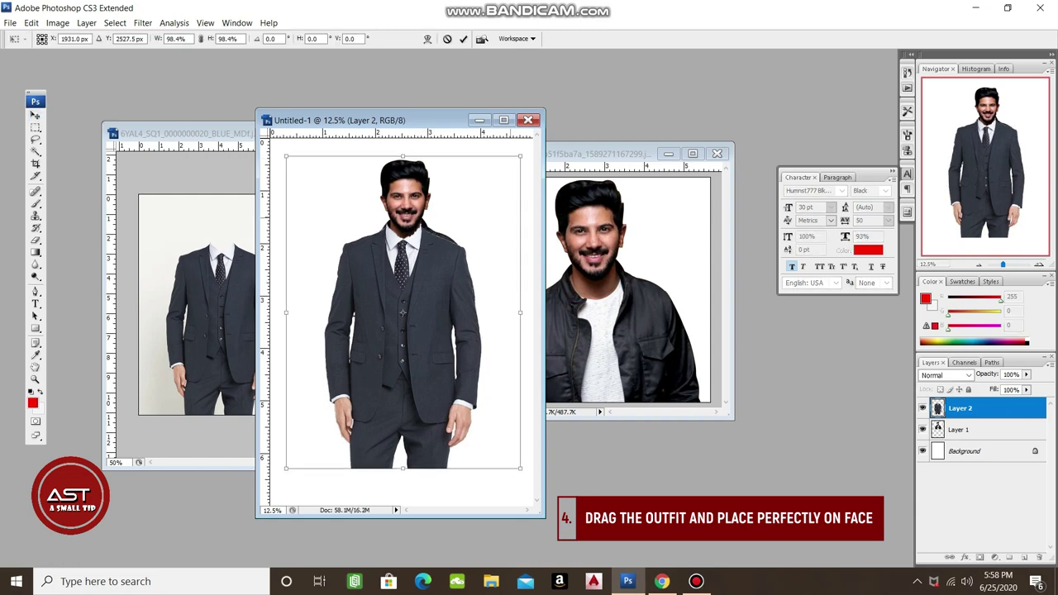
{"action": "left_click_drag", "start_coordinate": [402, 331], "coordinate": [405, 326]}
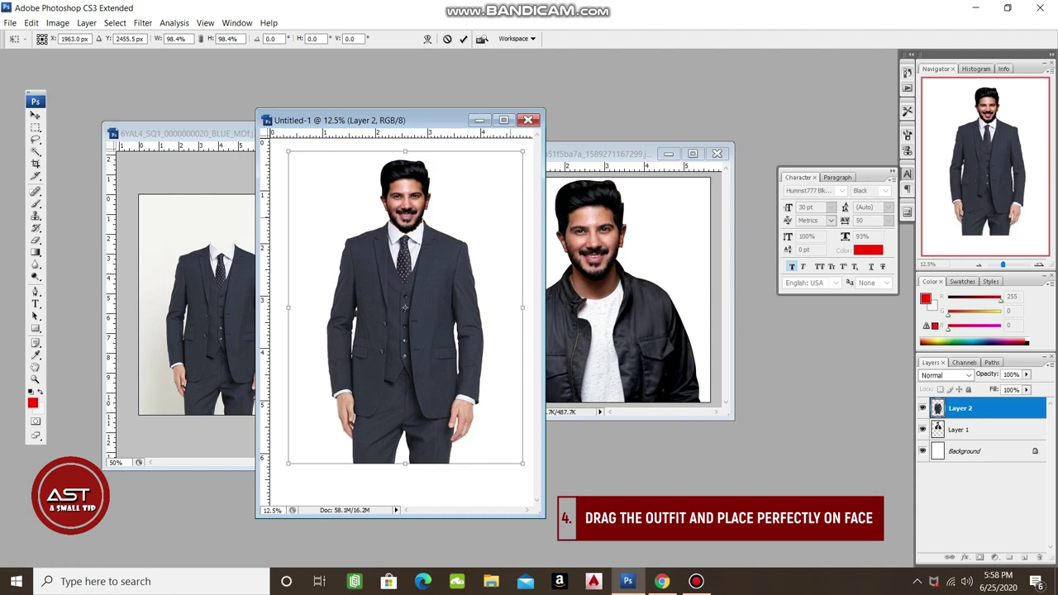
{"action": "left_click_drag", "start_coordinate": [405, 248], "coordinate": [406, 253]}
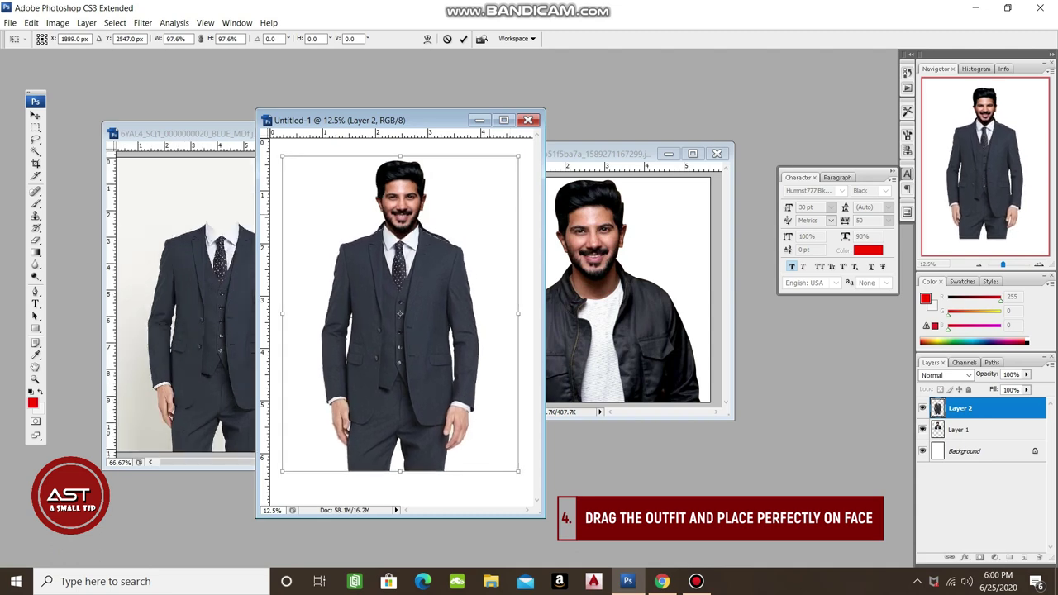
{"action": "key", "text": "Return"}
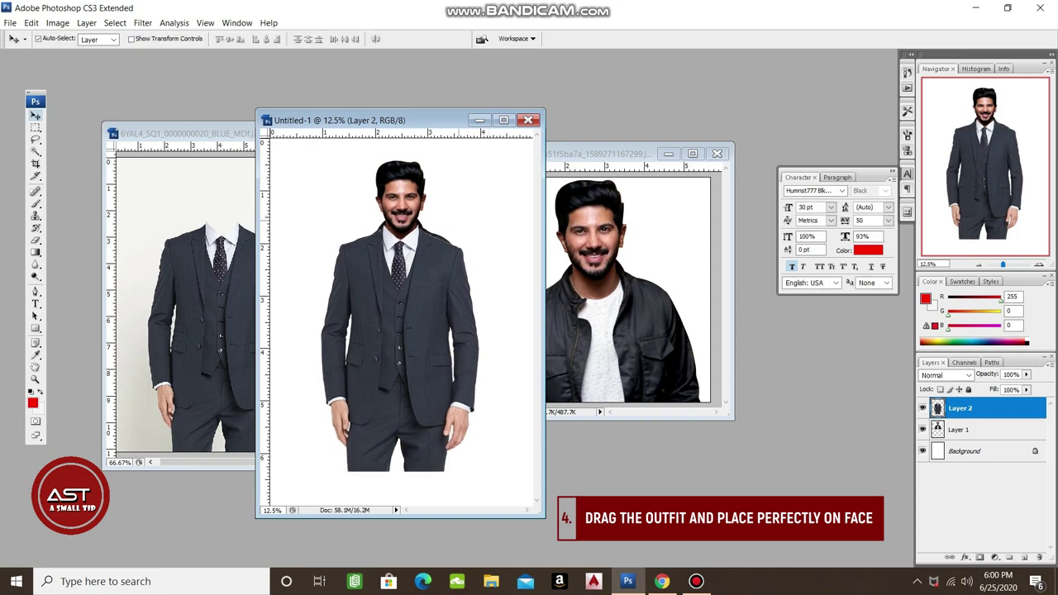
Reset colours to black and white and zoom into the composite in full-screen view.
{"action": "key", "text": "ctrl+plus"}
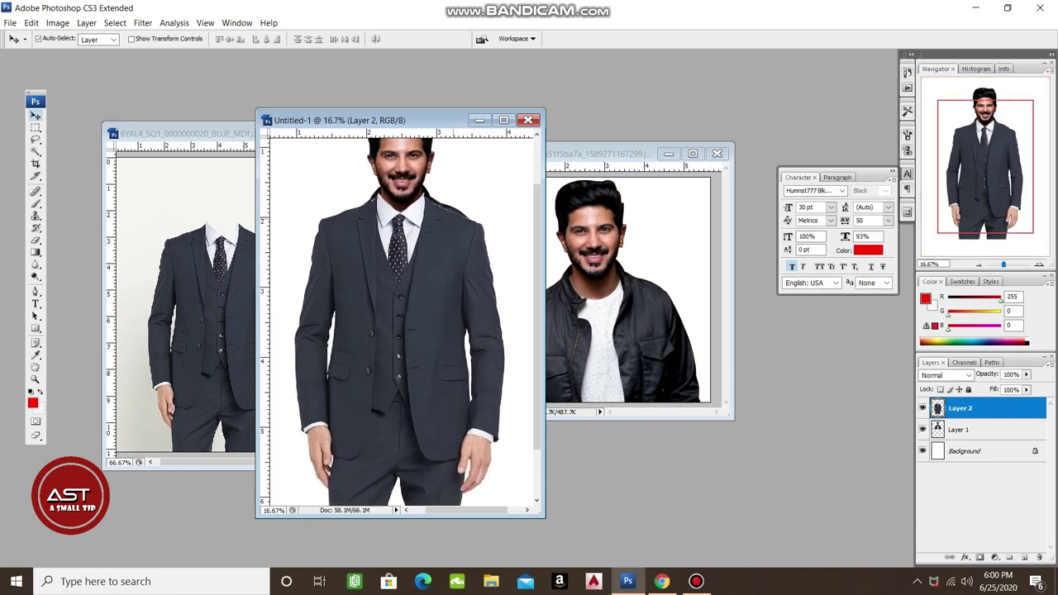
{"action": "key", "text": "d"}
{"action": "key", "text": "f"}
{"action": "key", "text": "ctrl+plus"}
{"action": "key", "text": "ctrl+plus"}
{"action": "scroll", "coordinate": [446, 306], "scroll_direction": "up", "scroll_amount": 3}
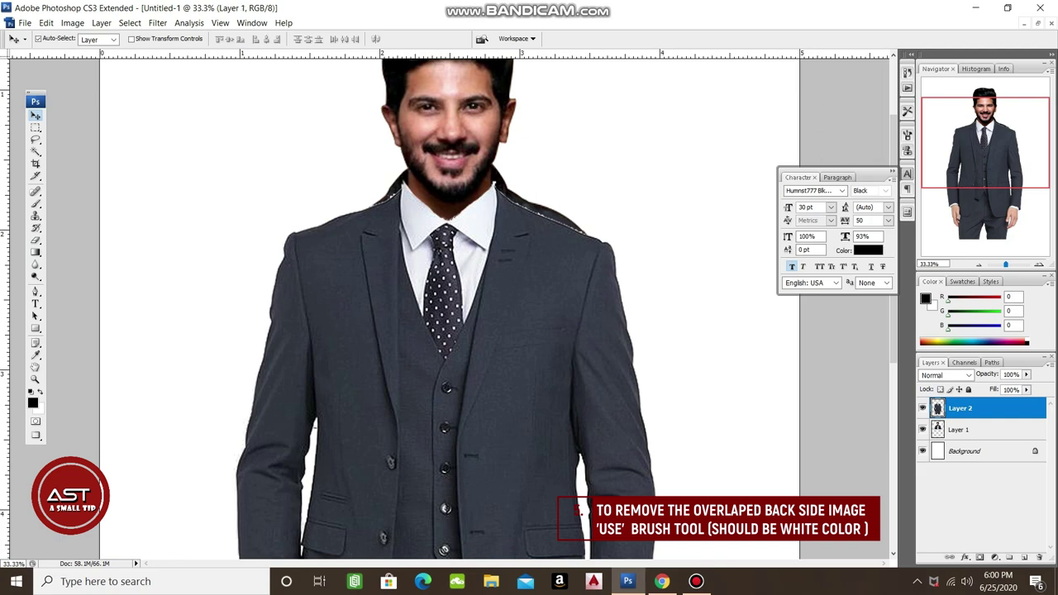
Pick the Brush tool with white as the foreground colour on the head layer.
{"action": "left_click", "coordinate": [959, 429]}
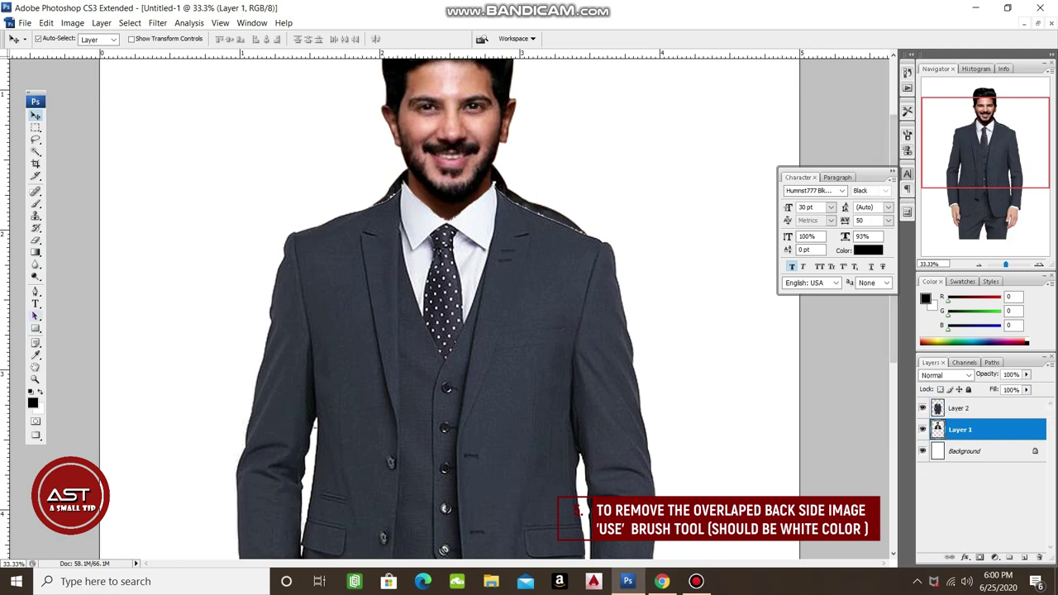
{"action": "left_click", "coordinate": [36, 203]}
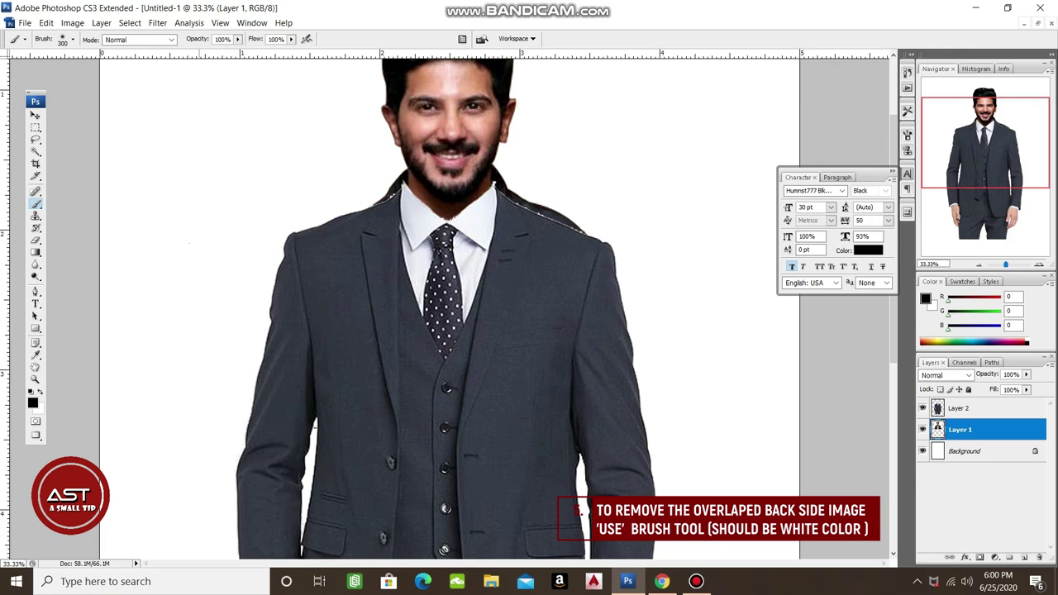
{"action": "left_click", "coordinate": [32, 403]}
{"action": "left_click", "coordinate": [325, 106]}
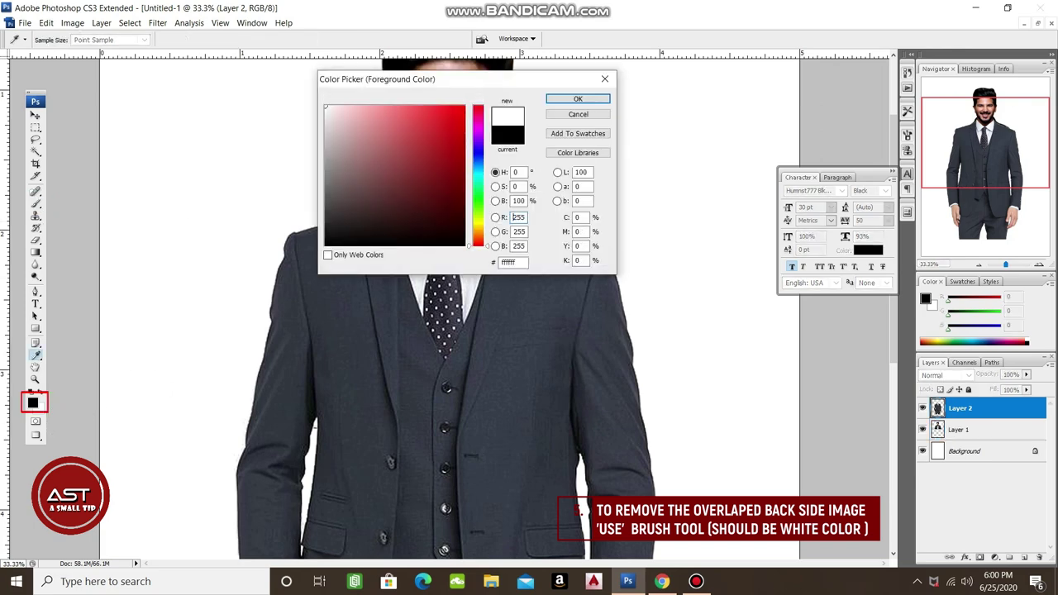
{"action": "left_click", "coordinate": [578, 98]}
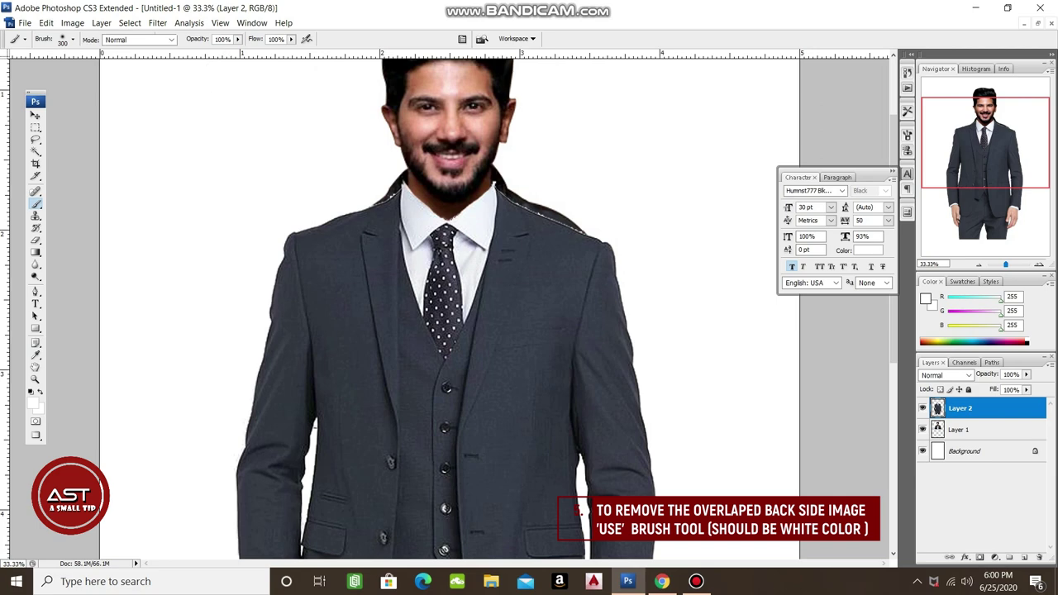
Paint white over the grey fringe at the right shoulder and left collar.
{"action": "left_click", "coordinate": [959, 429]}
{"action": "left_click_drag", "start_coordinate": [574, 229], "coordinate": [570, 211]}
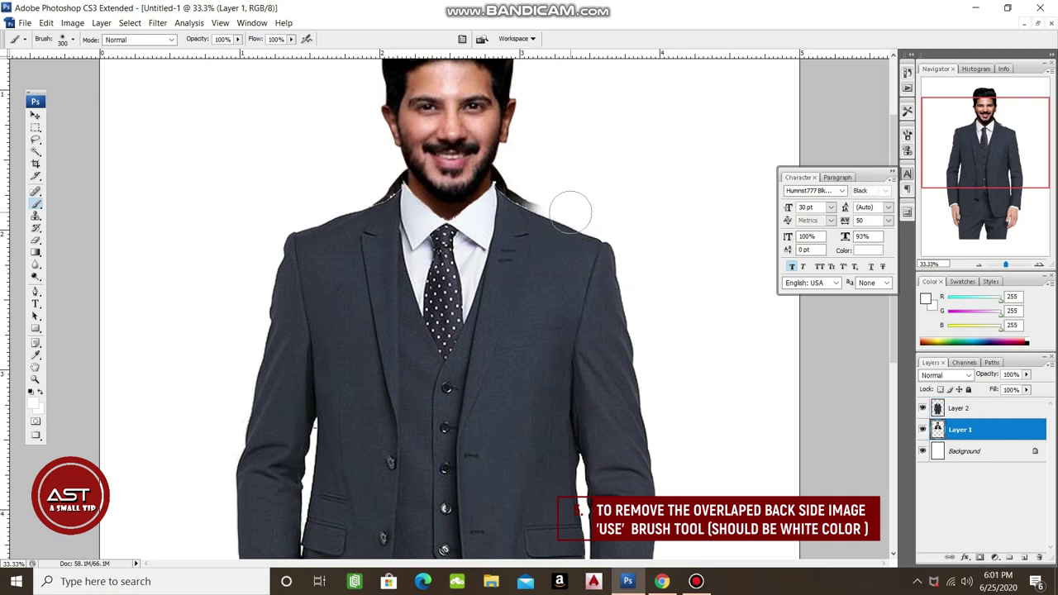
{"action": "left_click_drag", "start_coordinate": [390, 206], "coordinate": [320, 228]}
{"action": "key", "text": "ctrl+minus"}
Nudge the suit layer slightly up and to the right.
{"action": "key", "text": "alt+bracketright"}
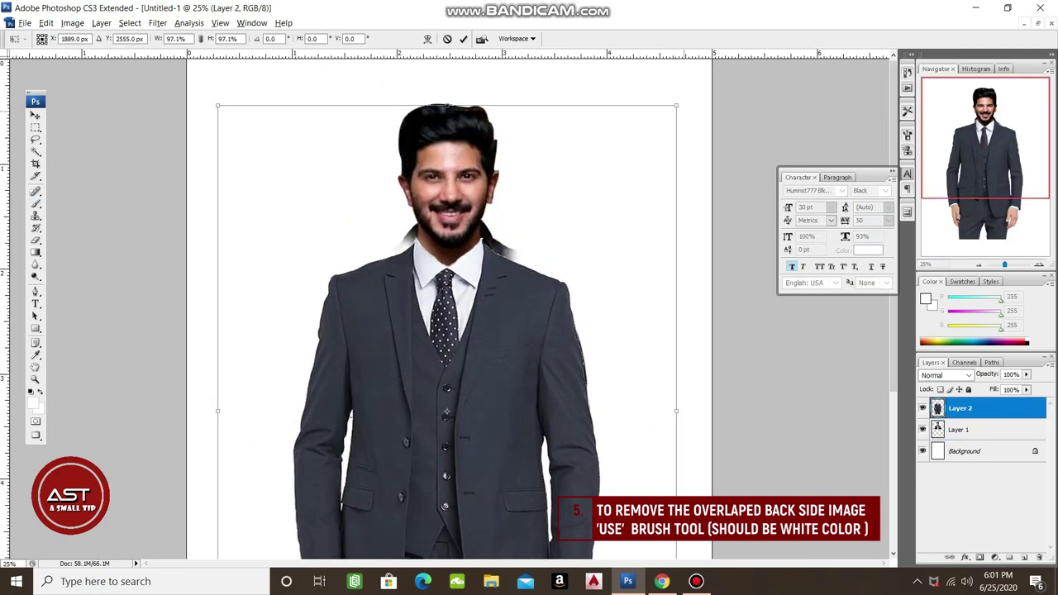
{"action": "key", "text": "ctrl+t"}
{"action": "left_click_drag", "start_coordinate": [446, 331], "coordinate": [449, 326]}
{"action": "key", "text": "Return"}
Enlarge the head photo to about 104% and nudge it slightly right and down.
{"action": "key", "text": "alt+bracketleft"}
{"action": "key", "text": "ctrl+t"}
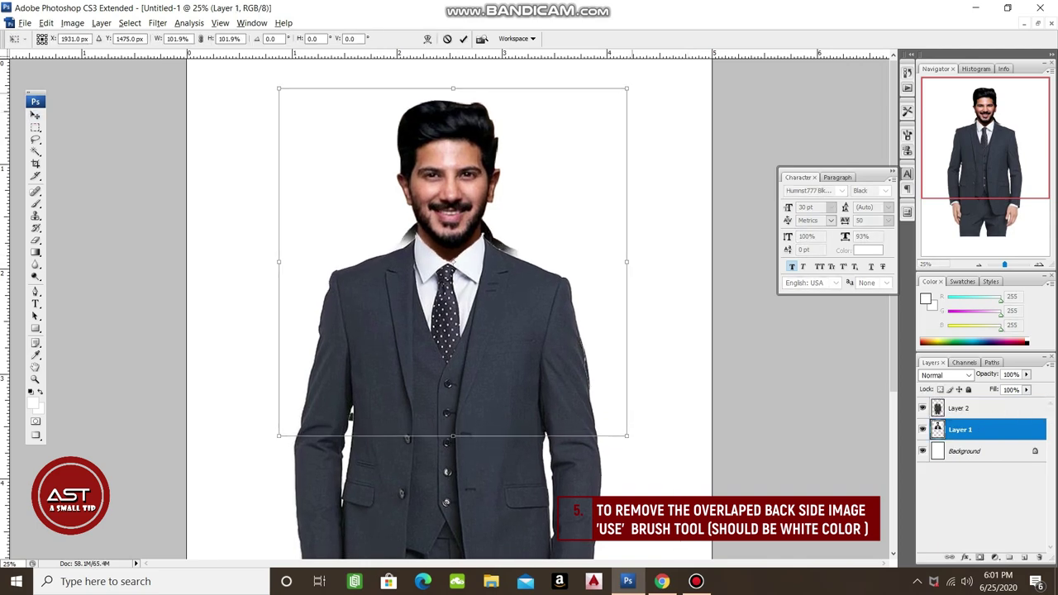
{"action": "left_click_drag", "start_coordinate": [624, 432], "coordinate": [631, 439]}
{"action": "left_click_drag", "start_coordinate": [453, 263], "coordinate": [455, 264]}
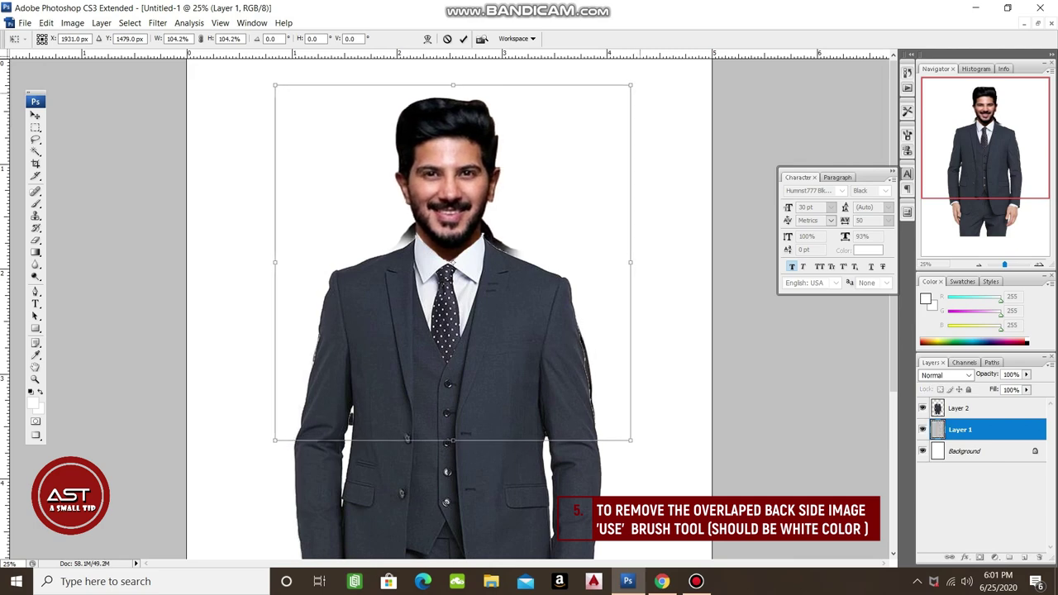
{"action": "key", "text": "Return"}
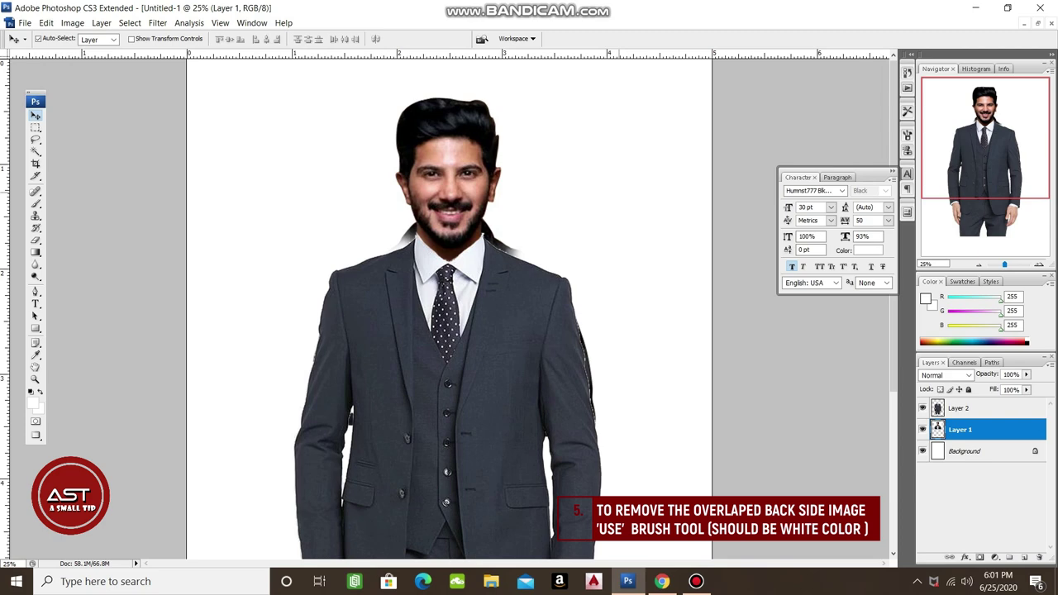
Zoom to 33.3% and set up a white brush at size 100.
{"action": "key", "text": "ctrl+plus"}
{"action": "scroll", "coordinate": [451, 306], "scroll_direction": "down", "scroll_amount": 1}
{"action": "scroll", "coordinate": [451, 306], "scroll_direction": "down", "scroll_amount": 1}
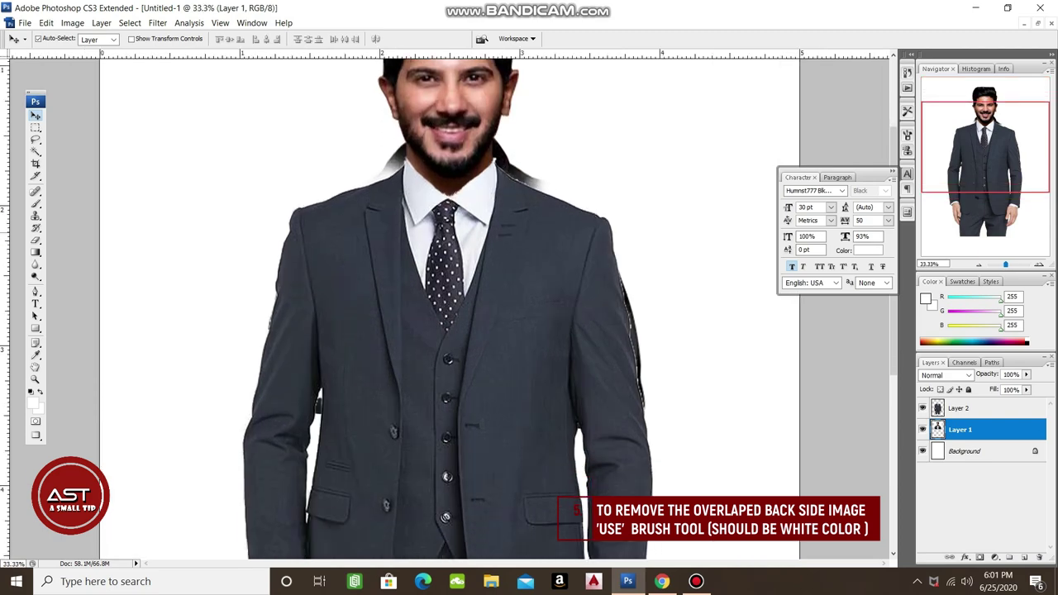
{"action": "key", "text": "b"}
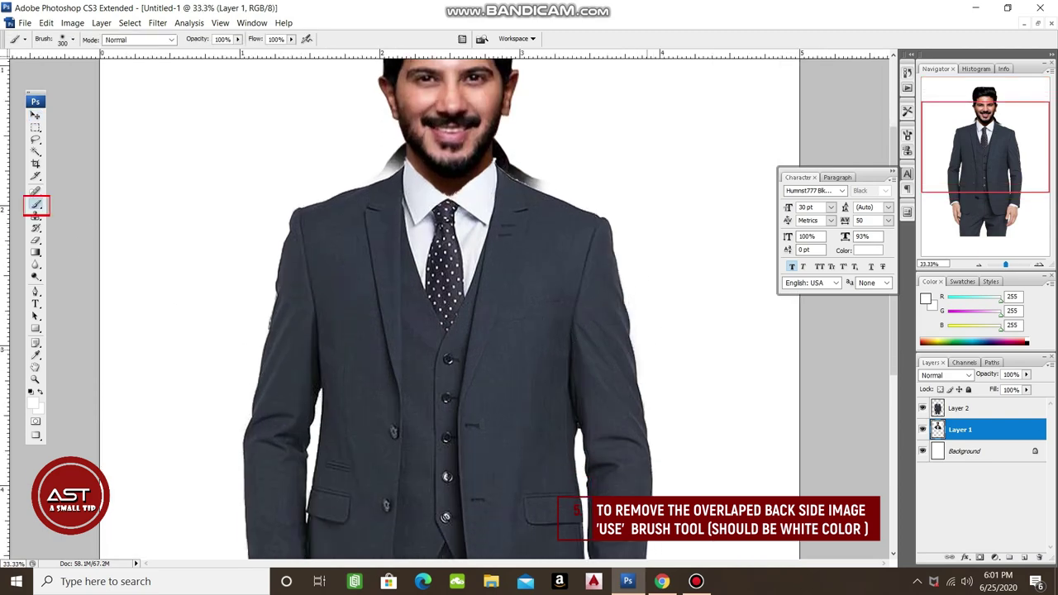
{"action": "scroll", "coordinate": [522, 305], "scroll_direction": "down", "scroll_amount": 5}
{"action": "scroll", "coordinate": [522, 305], "scroll_direction": "up", "scroll_amount": 5}
{"action": "scroll", "coordinate": [522, 305], "scroll_direction": "up", "scroll_amount": 2}
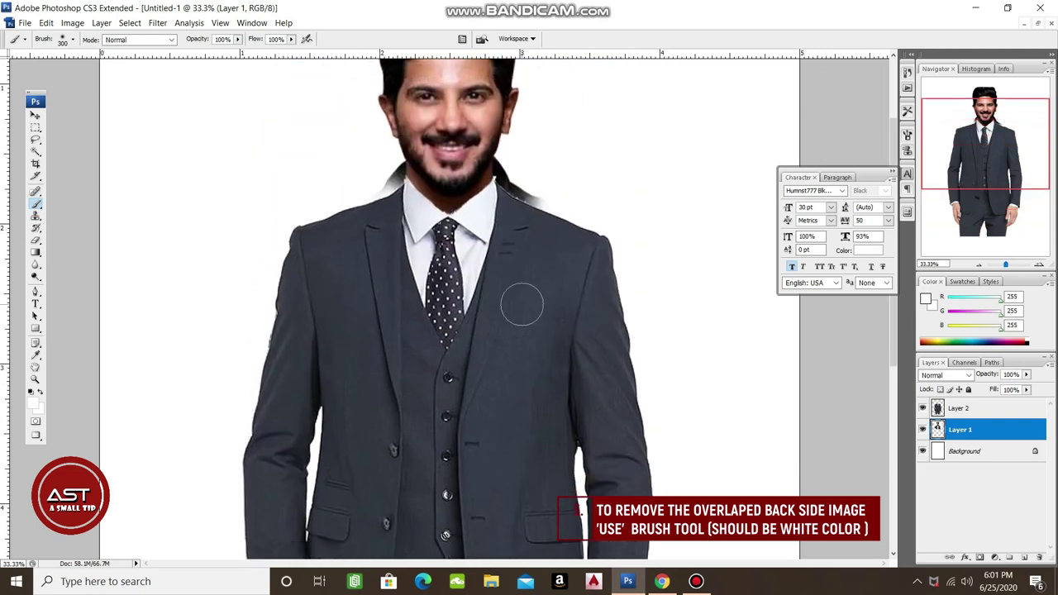
{"action": "left_click", "coordinate": [73, 39]}
{"action": "left_click", "coordinate": [692, 108]}
{"action": "scroll", "coordinate": [570, 199], "scroll_direction": "up", "scroll_amount": 2}
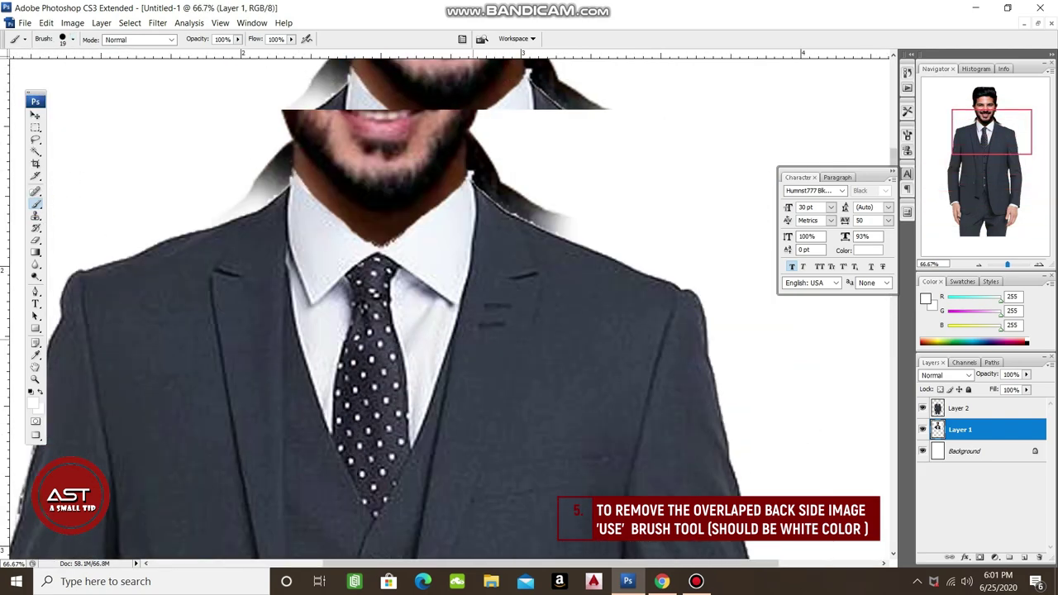
{"action": "key", "text": "bracketright"}
{"action": "key", "text": "bracketright"}
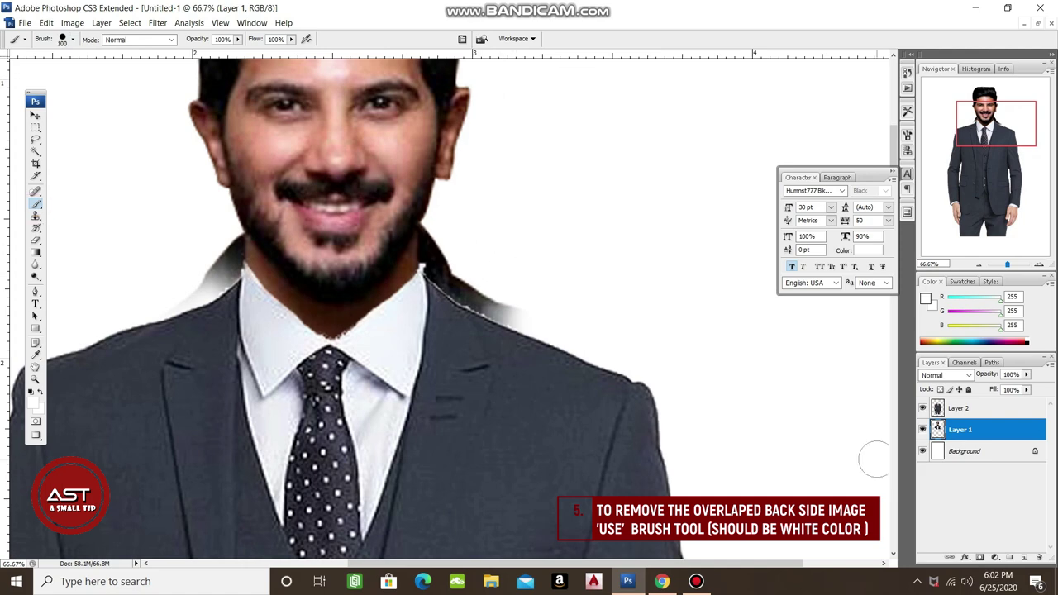
Paint out the grey remnants beside the neck, along the jaw and left of the neck.
{"action": "mouse_move", "coordinate": [506, 311]}
{"action": "left_mouse_down"}
{"action": "mouse_move", "coordinate": [491, 314]}
{"action": "mouse_move", "coordinate": [453, 280]}
{"action": "left_mouse_up"}
{"action": "scroll", "coordinate": [487, 236], "scroll_direction": "up", "scroll_amount": 1}
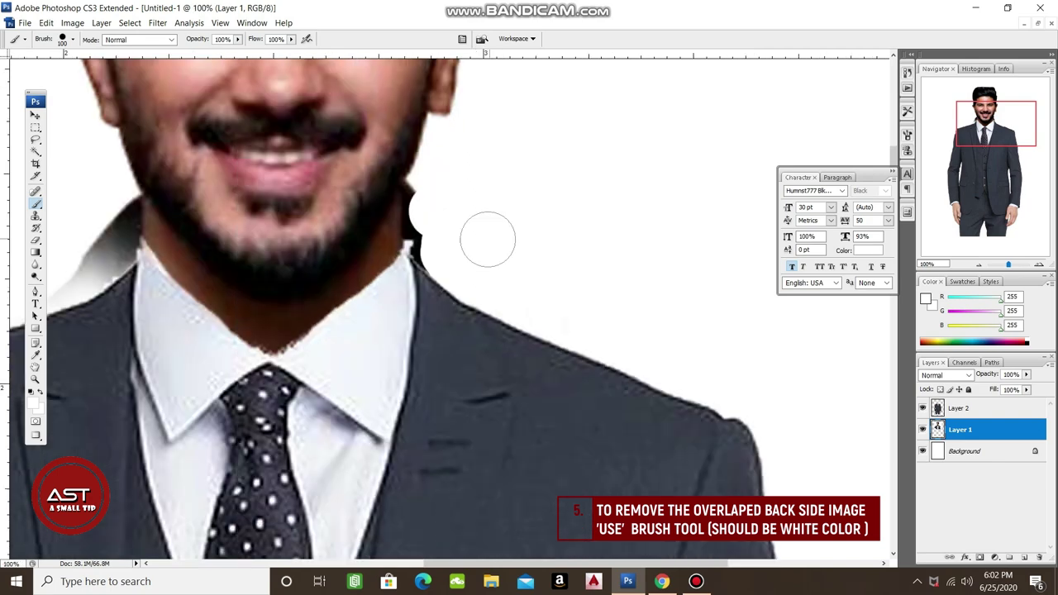
{"action": "scroll", "coordinate": [496, 264], "scroll_direction": "up", "scroll_amount": 1}
{"action": "mouse_move", "coordinate": [484, 308]}
{"action": "left_mouse_down"}
{"action": "mouse_move", "coordinate": [479, 236]}
{"action": "mouse_move", "coordinate": [476, 299]}
{"action": "left_mouse_up"}
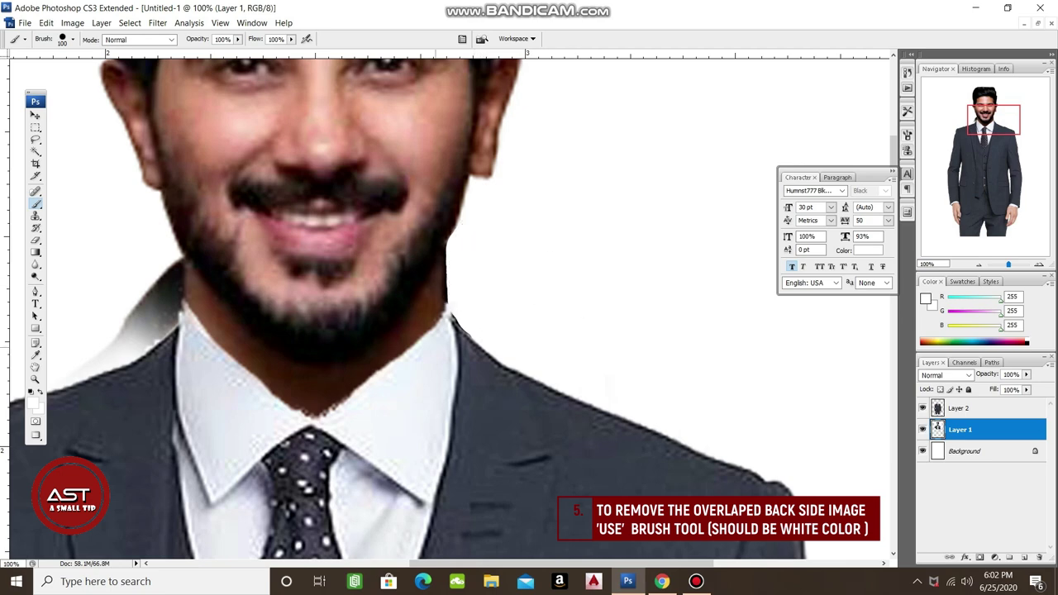
{"action": "scroll", "coordinate": [330, 290], "scroll_direction": "left", "scroll_amount": 3}
{"action": "mouse_move", "coordinate": [317, 290]}
{"action": "left_mouse_down"}
{"action": "mouse_move", "coordinate": [343, 314]}
{"action": "mouse_move", "coordinate": [360, 242]}
{"action": "mouse_move", "coordinate": [350, 278]}
{"action": "mouse_move", "coordinate": [361, 265]}
{"action": "left_mouse_up"}
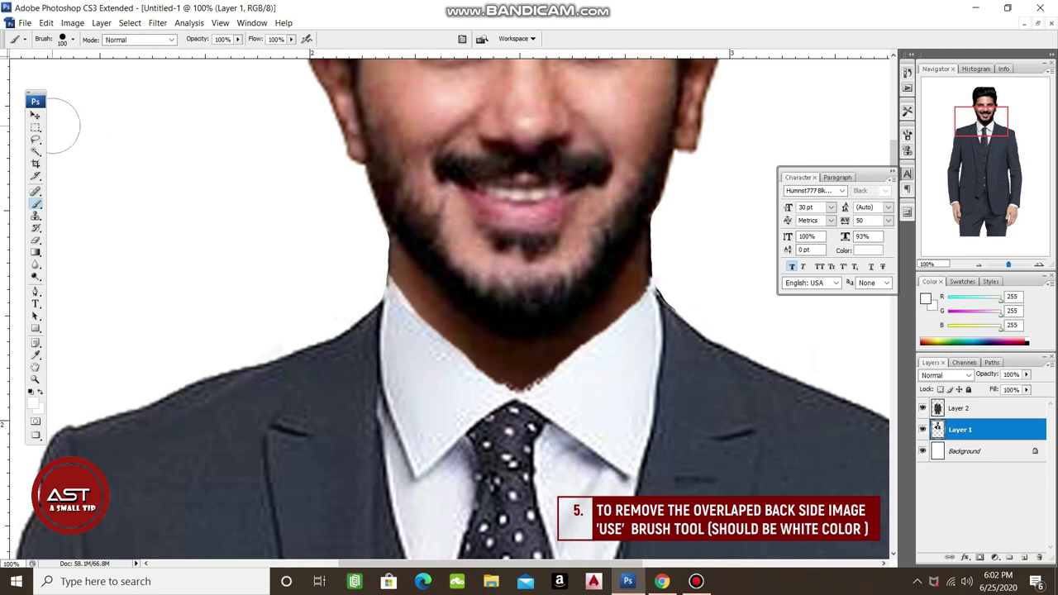
Nudge the suit layer up under the beard and zoom out to the full page.
{"action": "key", "text": "v"}
{"action": "key", "text": "alt+bracketright"}
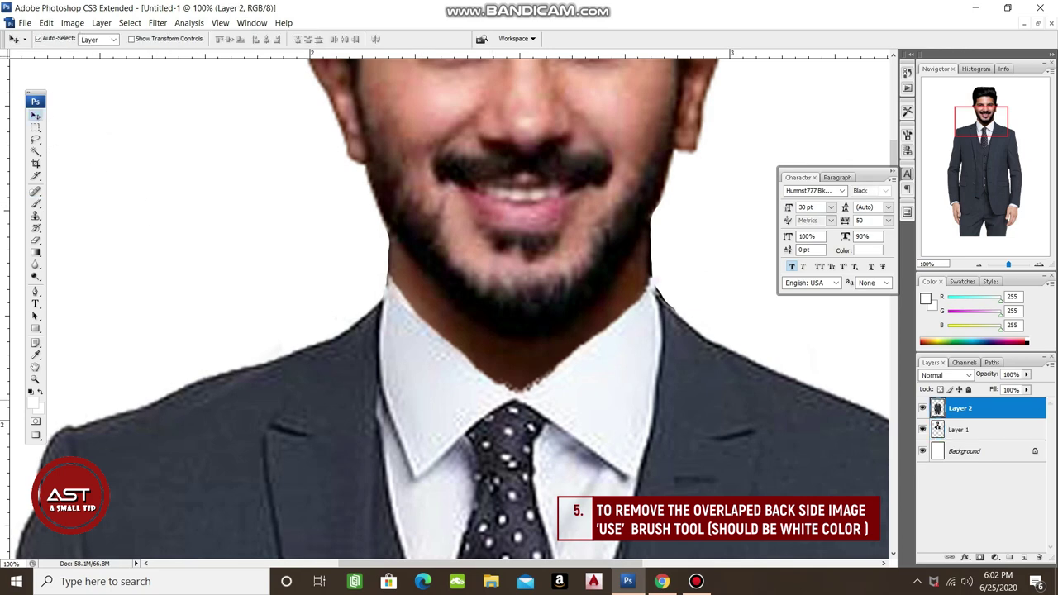
{"action": "key", "text": "Up"}
{"action": "key", "text": "Up"}
{"action": "key", "text": "Up"}
{"action": "key", "text": "Up"}
{"action": "key", "text": "Up"}
{"action": "key", "text": "Up"}
{"action": "key", "text": "Up"}
{"action": "key", "text": "ctrl+minus"}
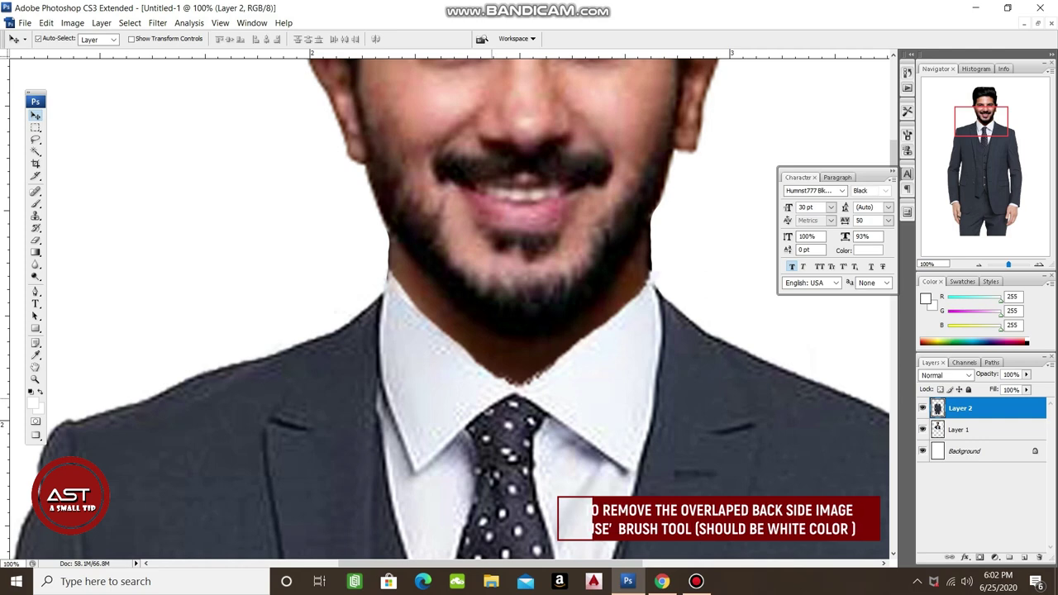
{"action": "key", "text": "ctrl+minus"}
{"action": "key", "text": "ctrl+minus"}
{"action": "key", "text": "ctrl+minus"}
{"action": "key", "text": "ctrl+minus"}
{"action": "key", "text": "ctrl+minus"}
{"action": "key", "text": "c"}
{"action": "key", "text": "alt+bracketleft"}
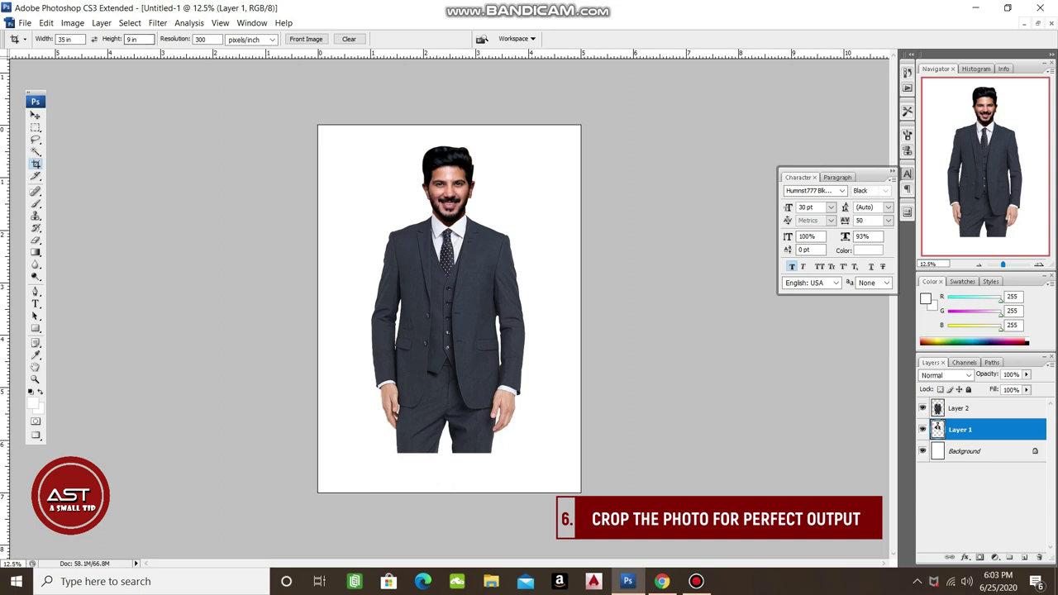
Crop to a 5 × 7 in frame around the figure, then zoom in to check the result.
{"action": "type", "text": "7"}
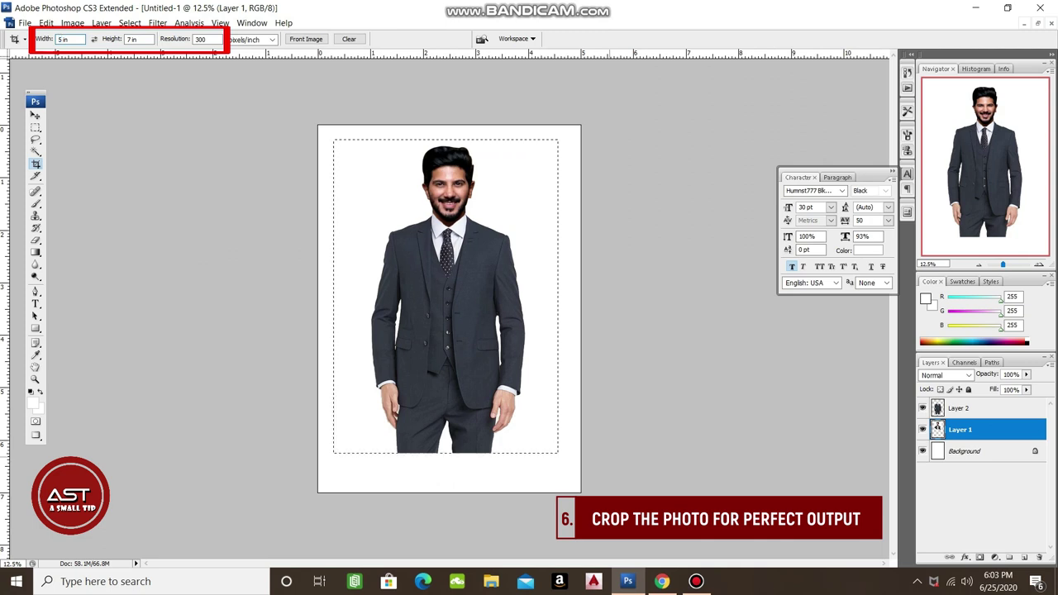
{"action": "left_click_drag", "start_coordinate": [333, 139], "coordinate": [559, 453]}
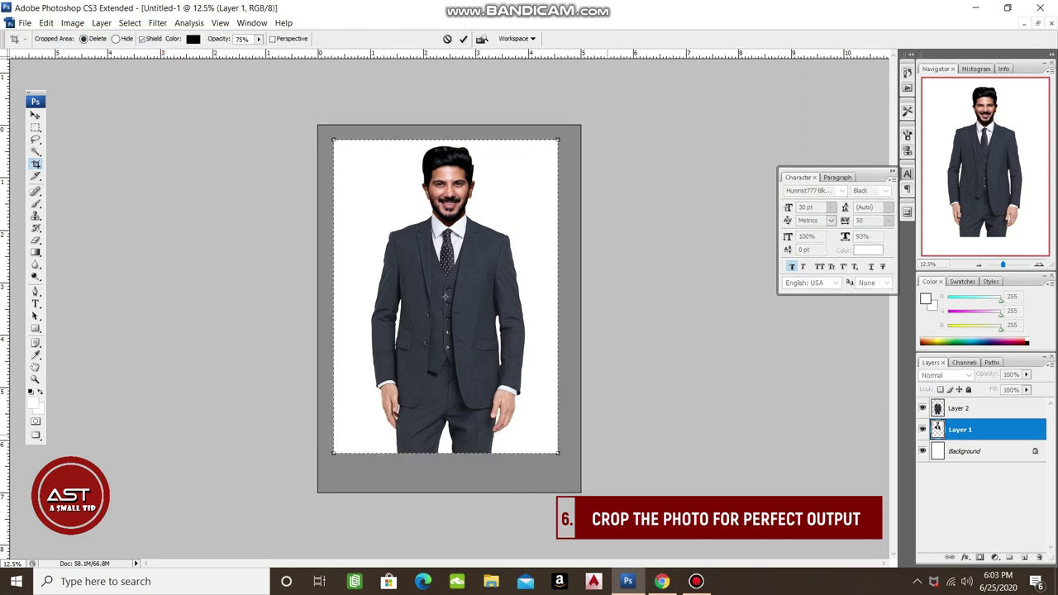
{"action": "key", "text": "Return"}
{"action": "key", "text": "v"}
{"action": "key", "text": "ctrl+equal"}
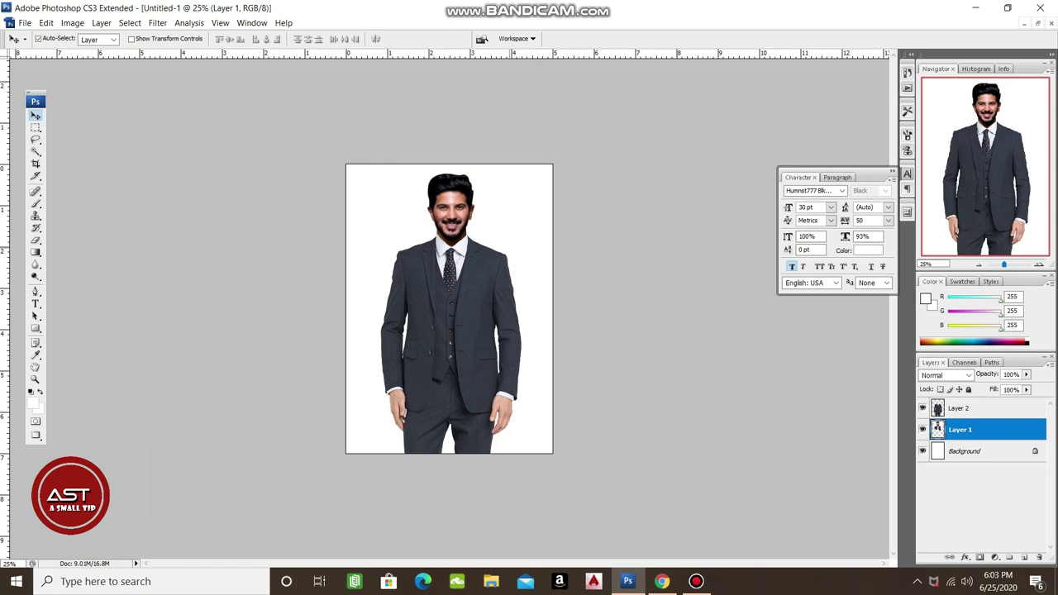
{"action": "key", "text": "ctrl+equal"}
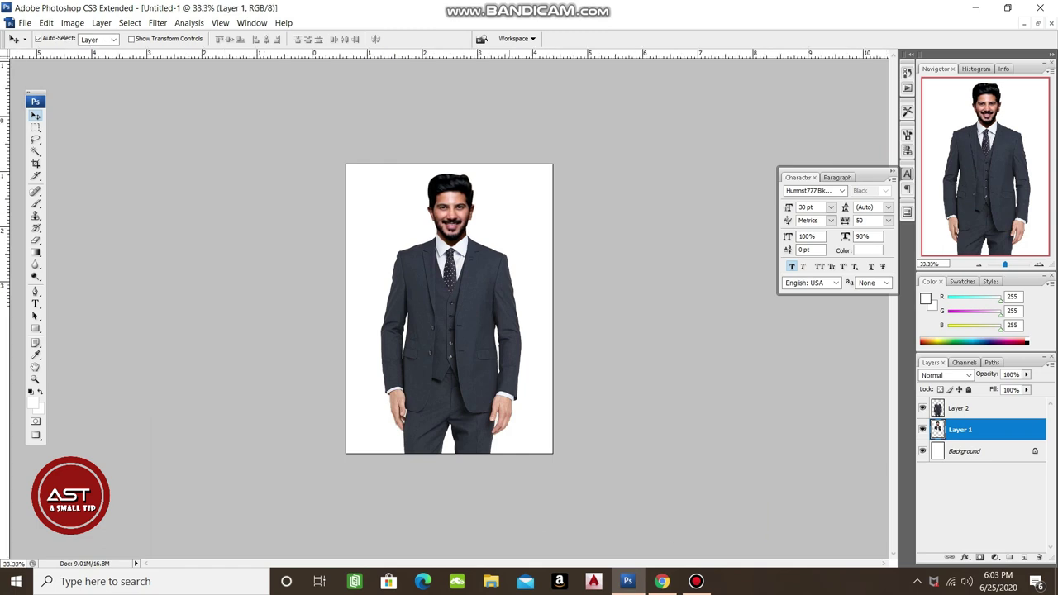
{"action": "key", "text": "ctrl+equal"}
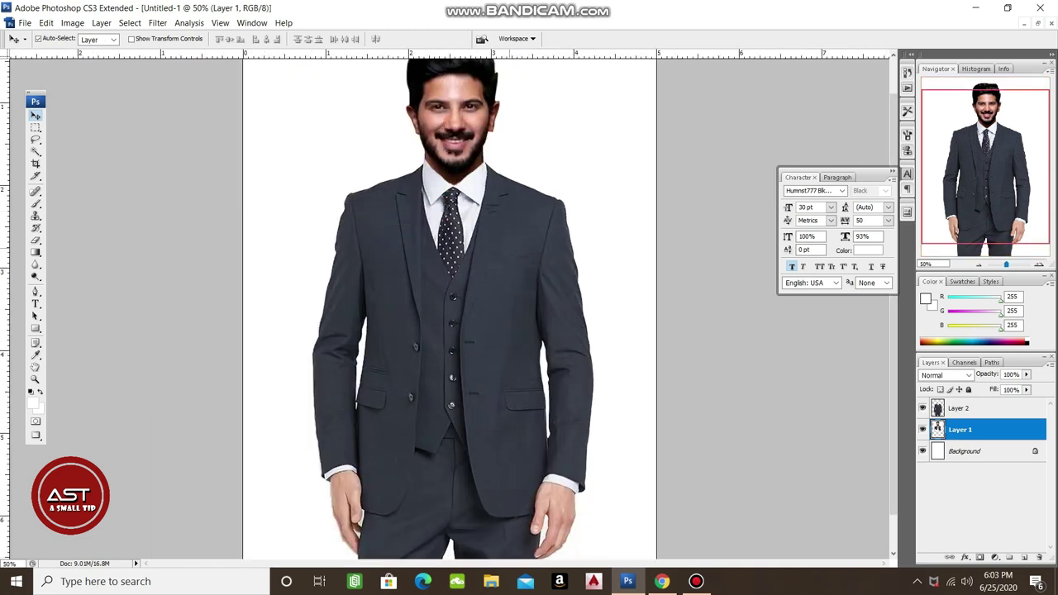
{"action": "key", "text": "ctrl+minus"}
{"action": "key", "text": "ctrl+minus"}
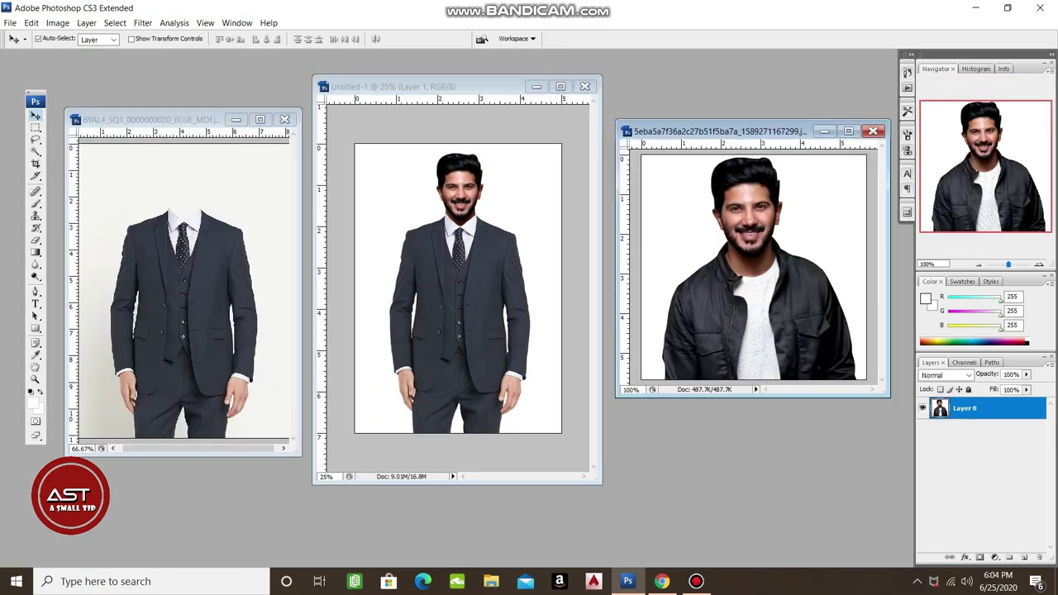
Cycle the floating windows to show the finished composite, then the original jacket photo.
{"action": "key", "text": "ctrl+Tab"}
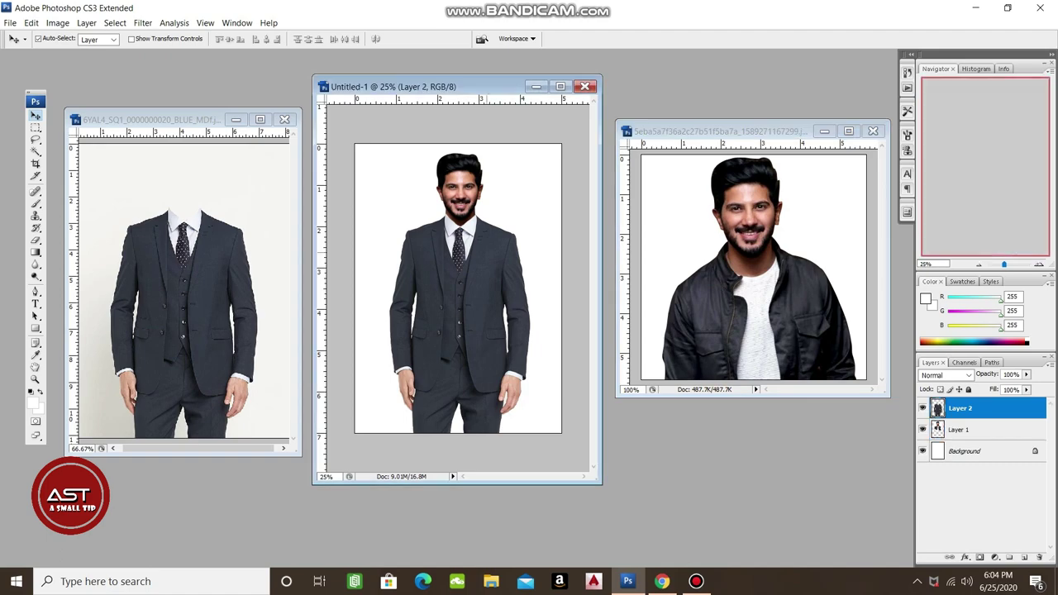
{"action": "key", "text": "ctrl+Tab"}
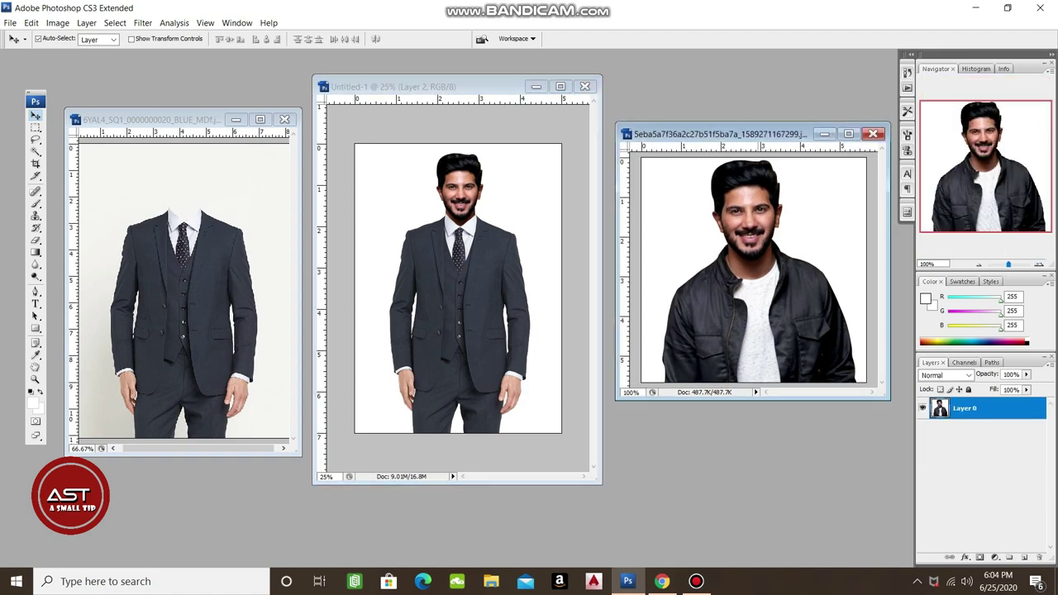